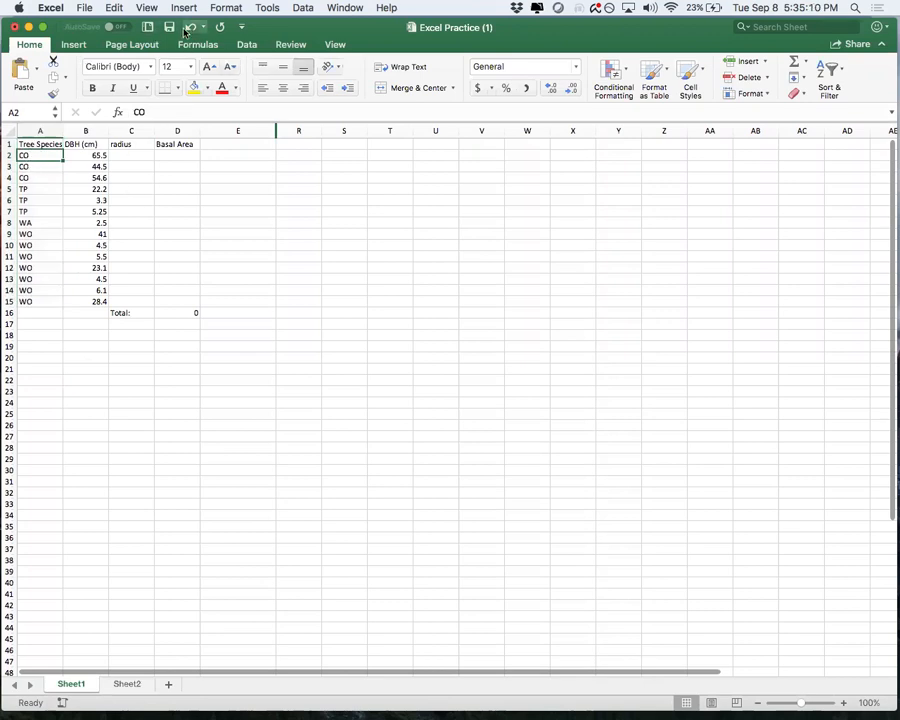
Step: Switch to the Week 2 In-Class Excel Practice document in Word and examine its tree species and DBH table
left_click(41, 27)
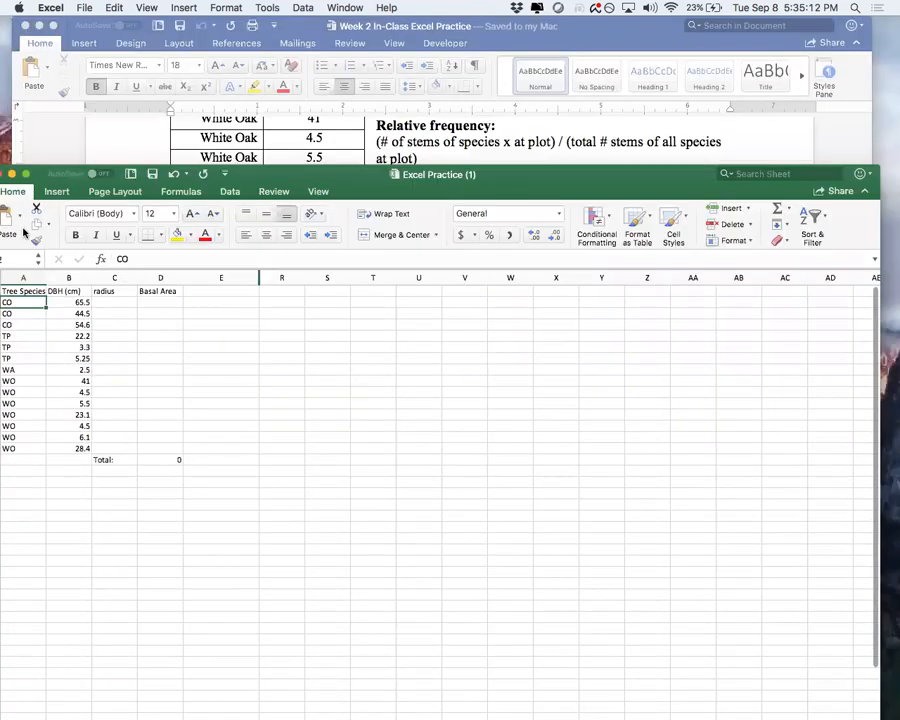
left_click(147, 176)
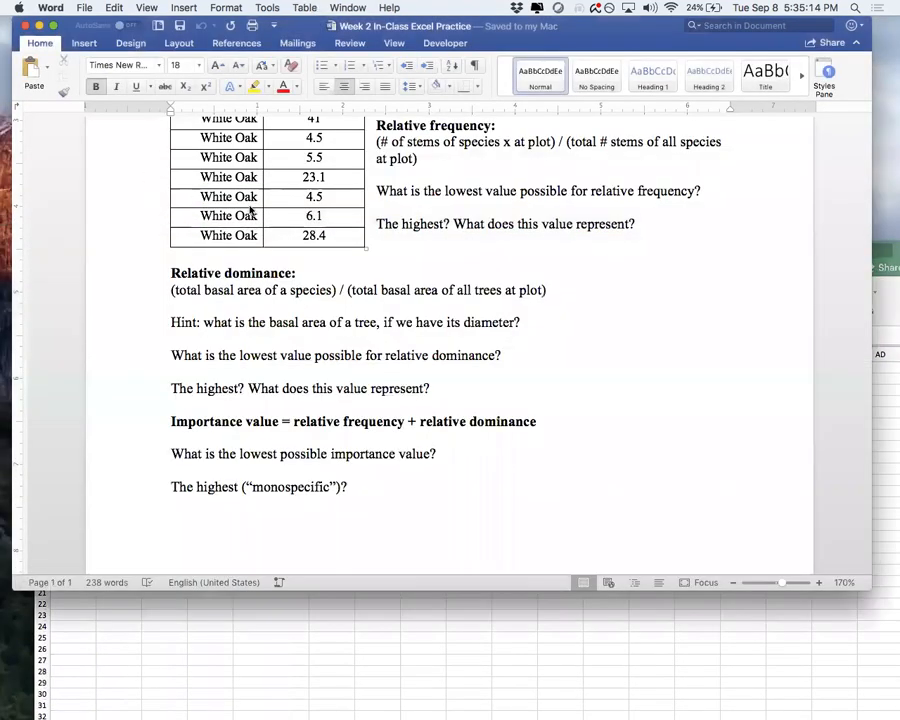
scroll(252, 211, "up", 5)
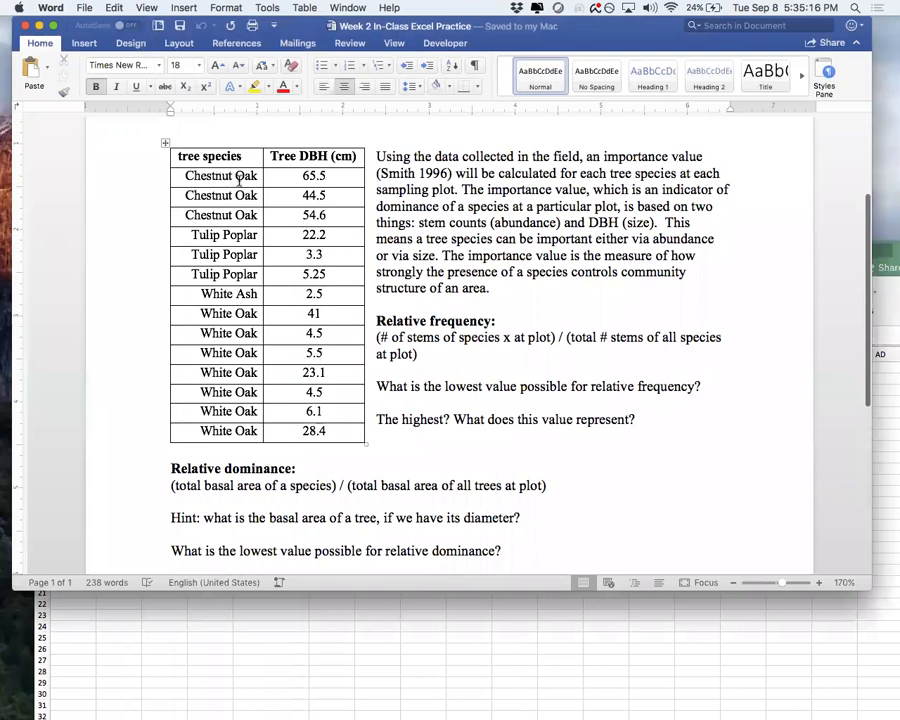
scroll(214, 256, "down", 1)
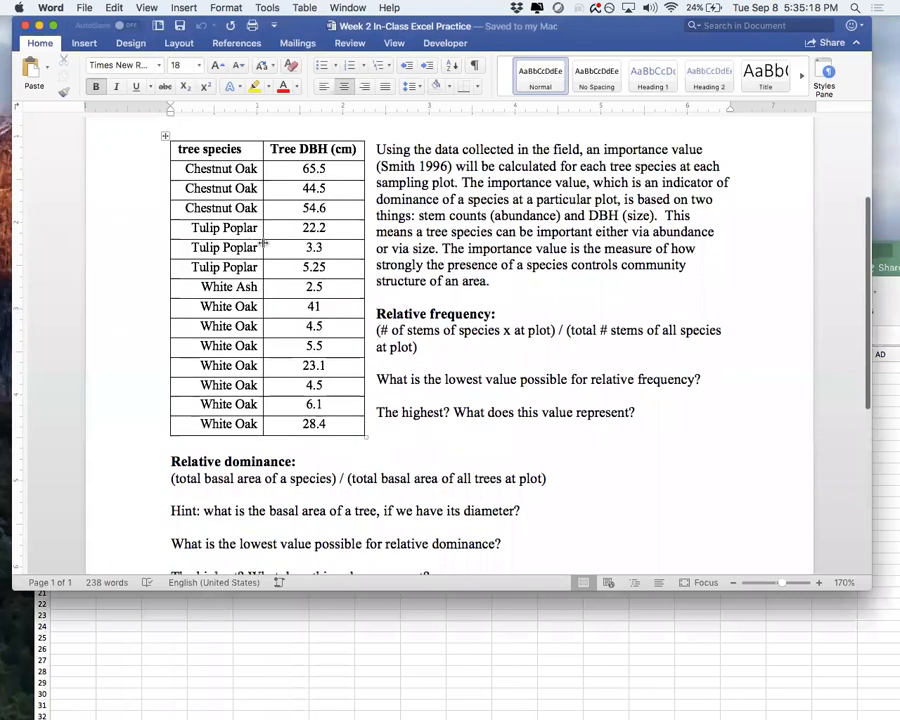
scroll(231, 253, "down", 2)
scroll(228, 254, "down", 1)
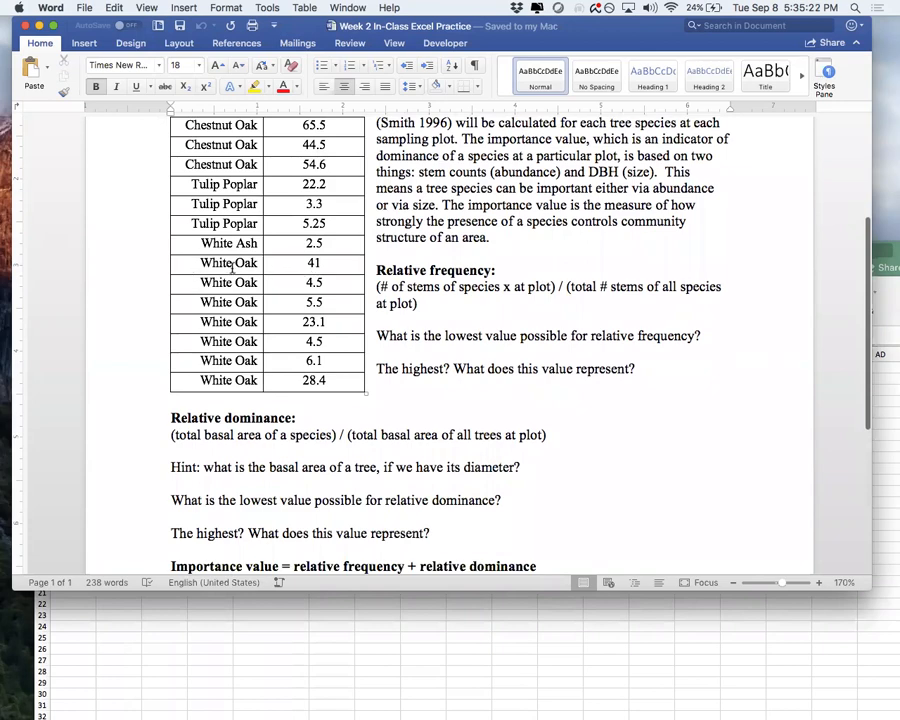
Step: Return to the Excel Practice workbook and review the Tree Species, DBH, radius and Basal Area columns and row 2
left_click(101, 600)
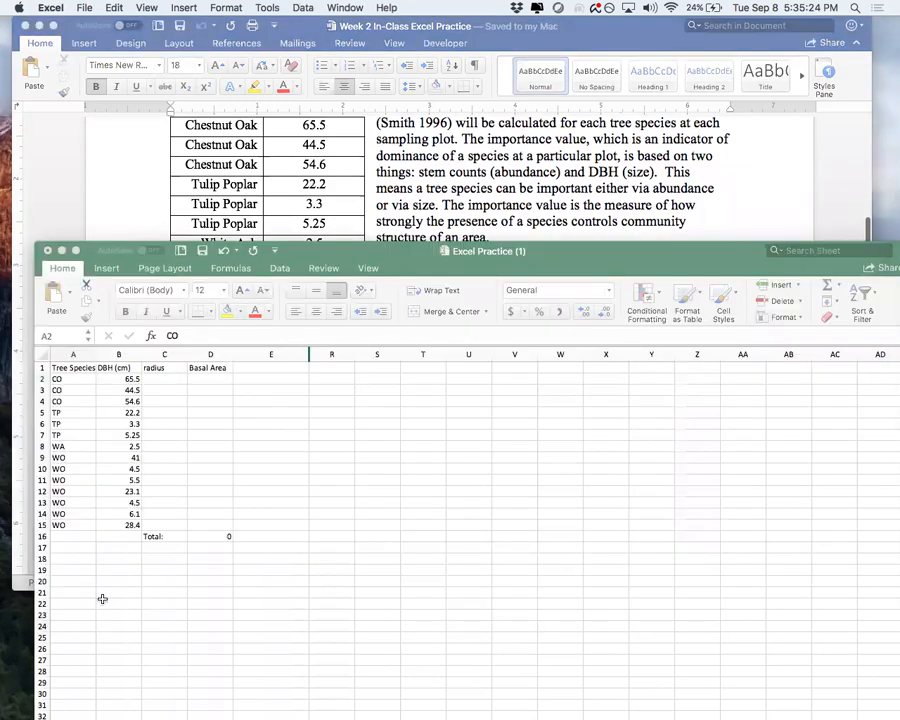
left_click_drag(412, 261, 386, 38)
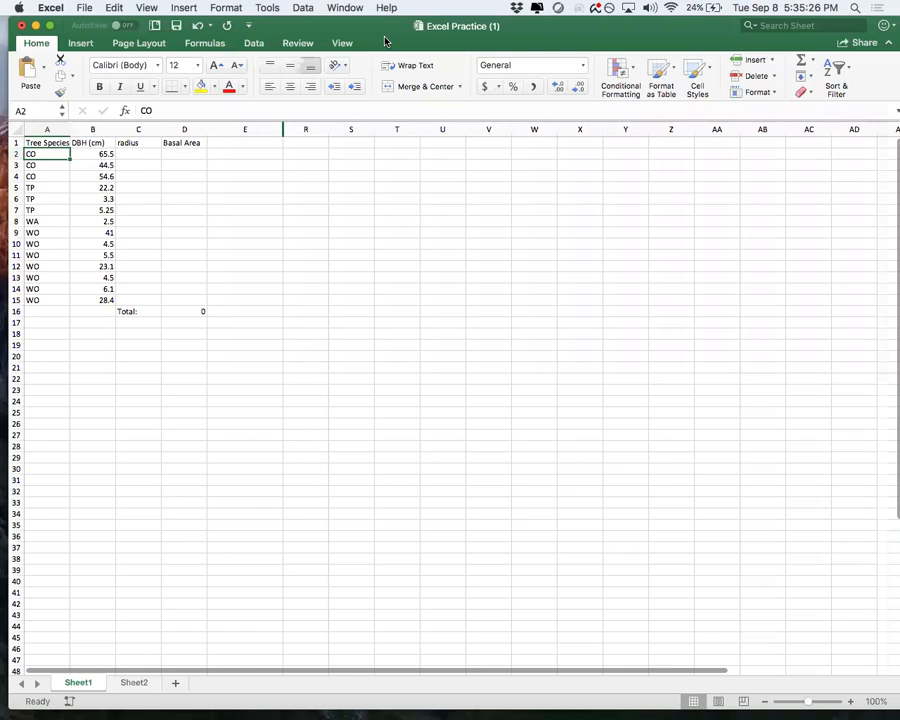
left_click(35, 129)
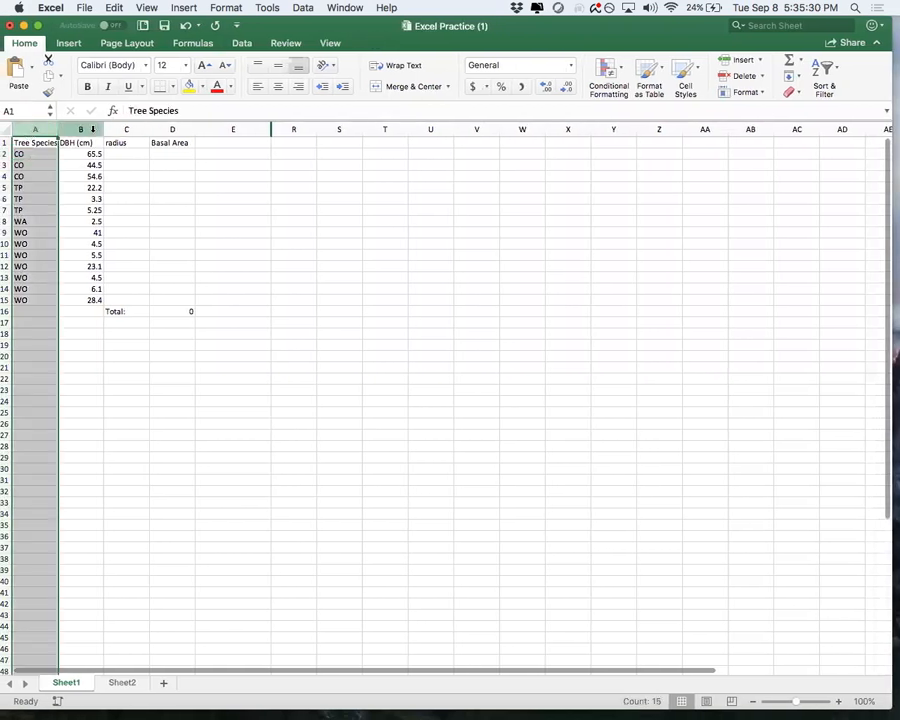
left_click(92, 129)
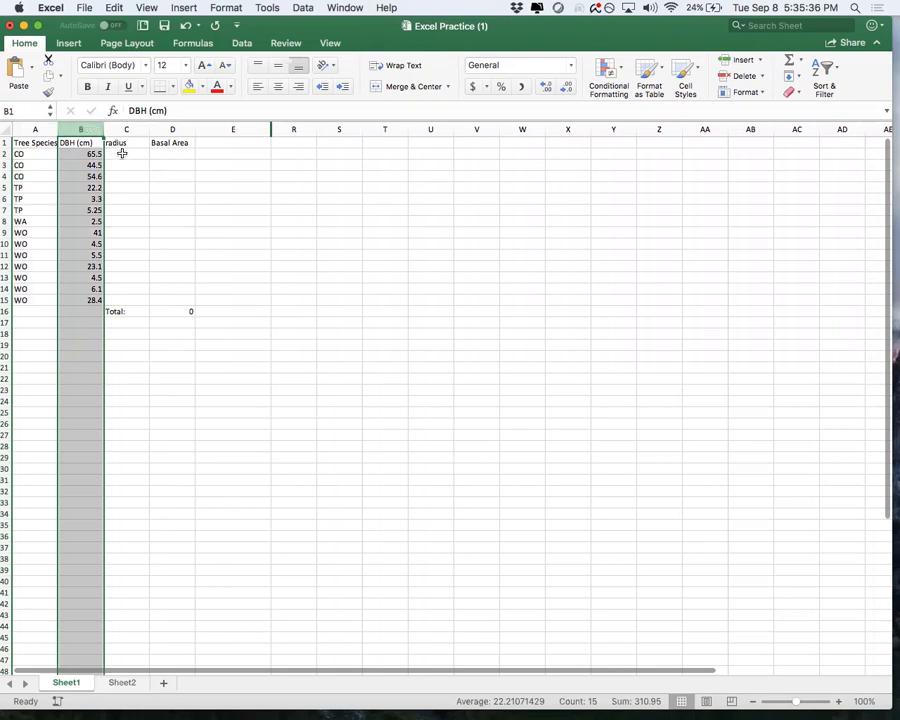
left_click(122, 152)
left_click(122, 143)
left_click(175, 143)
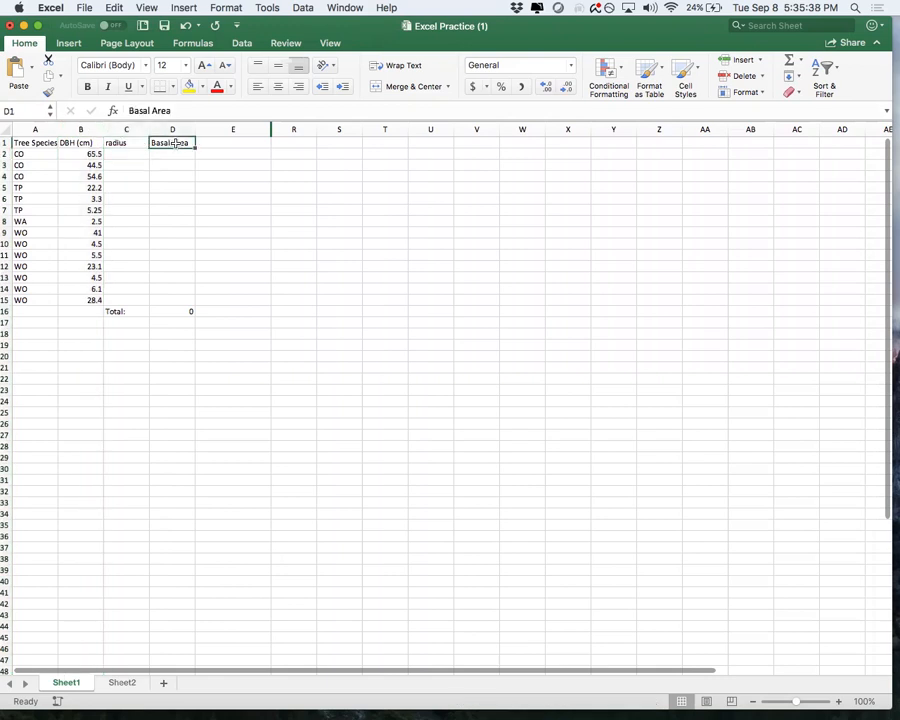
left_click(126, 143)
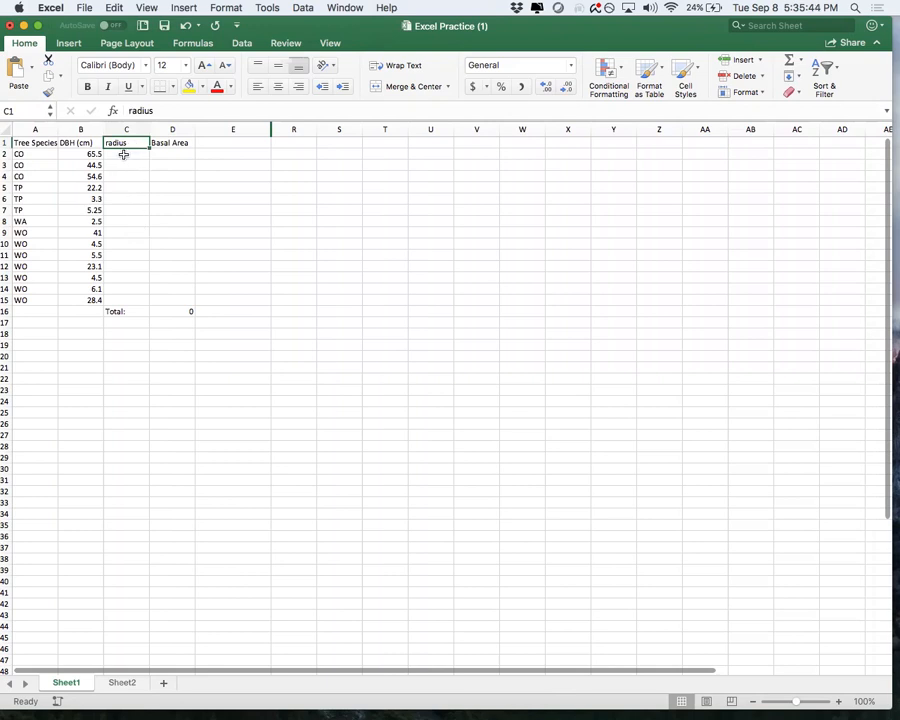
left_click(6, 154)
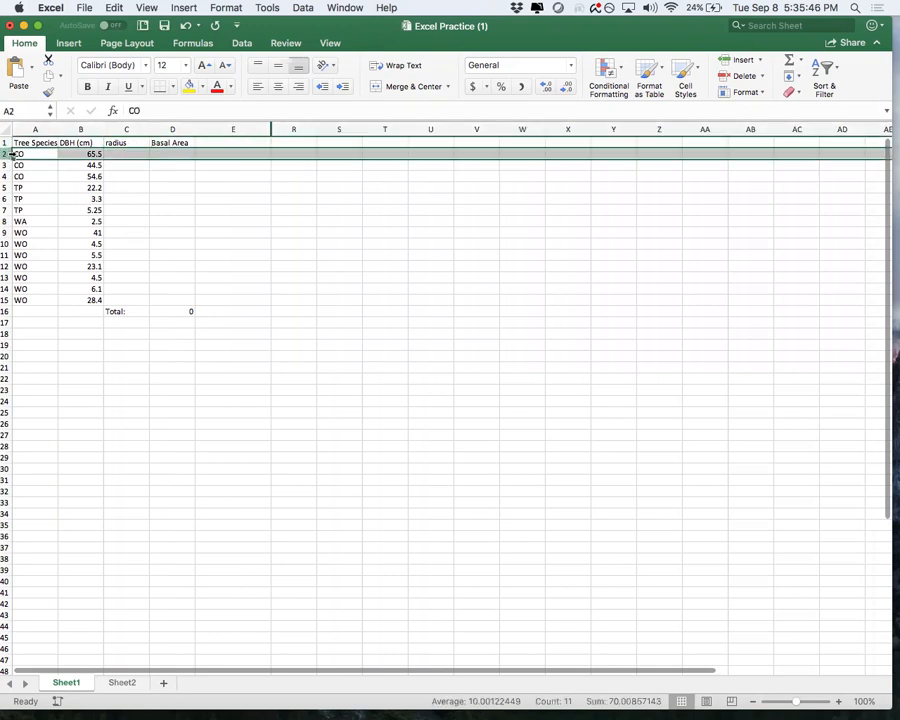
Step: Enter the formula =B2/2 in C2 to calculate the first tree's radius from its DBH
left_click(121, 153)
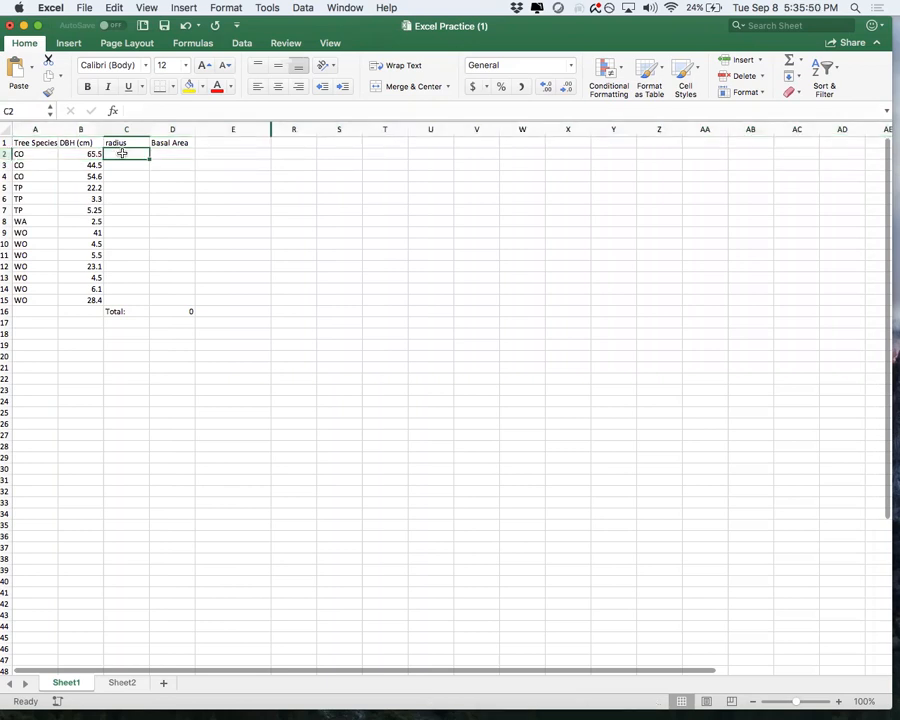
type("=")
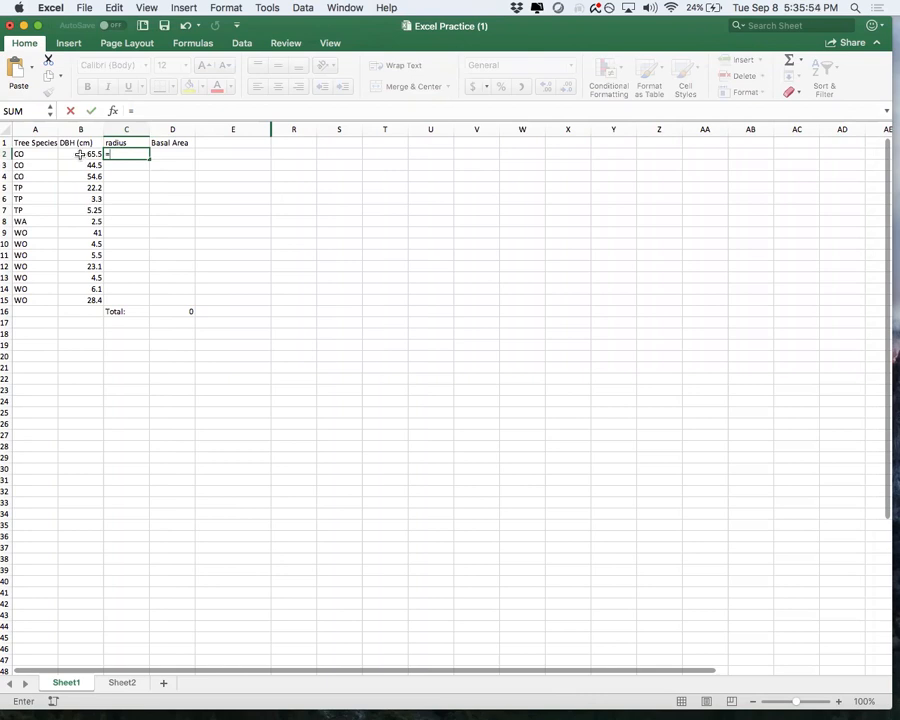
left_click(80, 154)
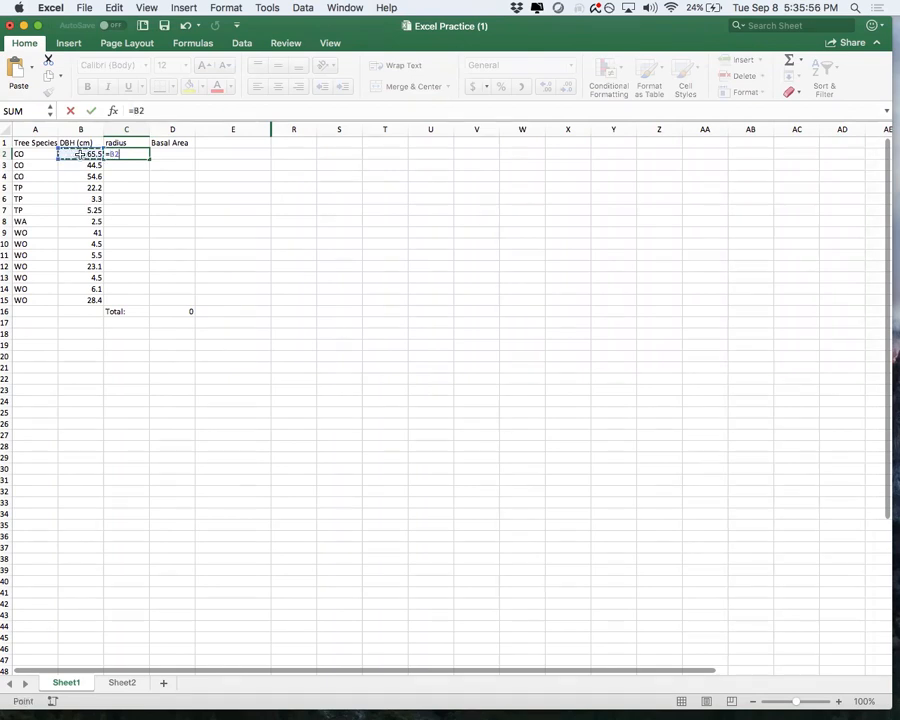
type("/2")
key("Return")
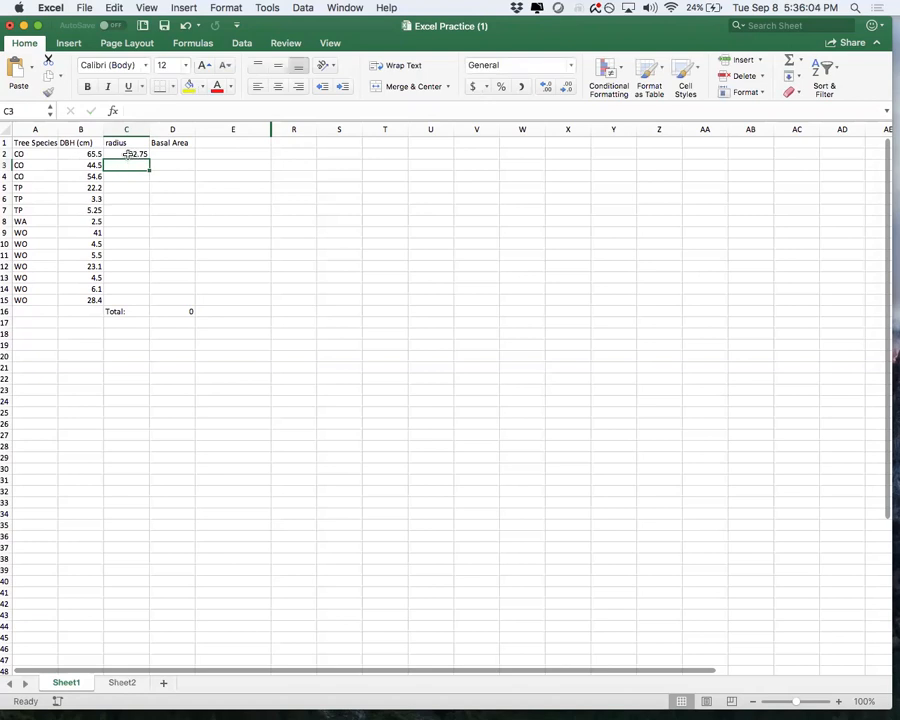
Step: Inspect the radius formula in C2 and the DBH cell it refers to, leaving the formula as it is
left_click(85, 154)
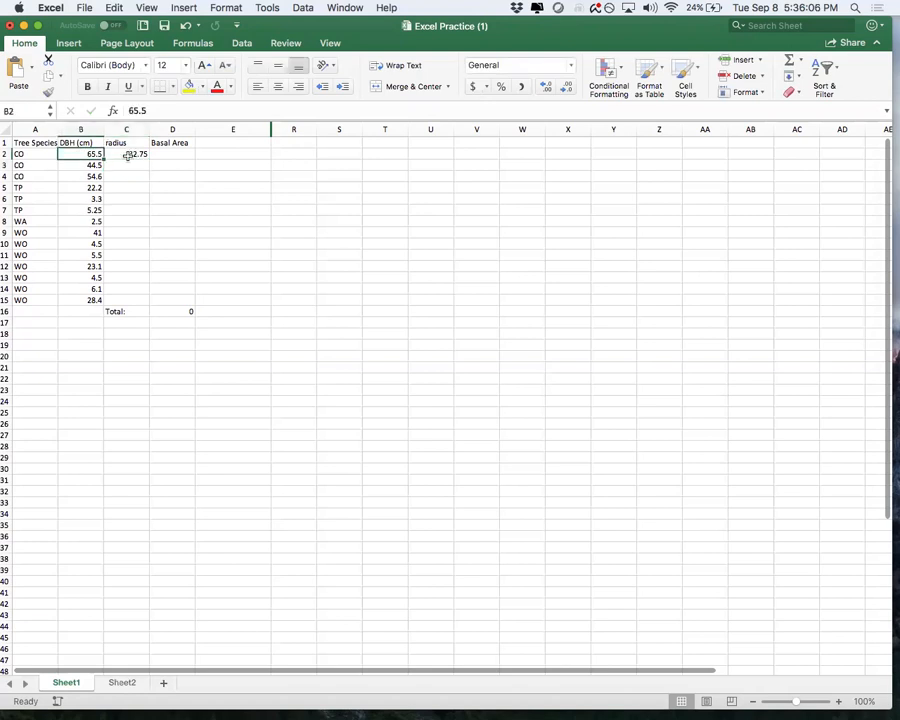
left_click(129, 155)
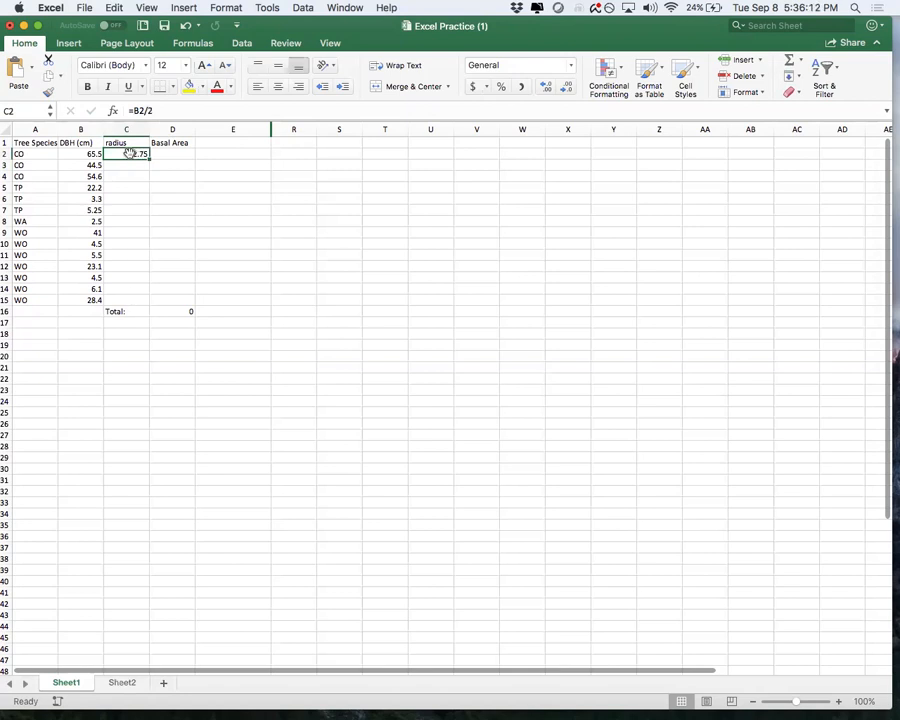
left_click(163, 111)
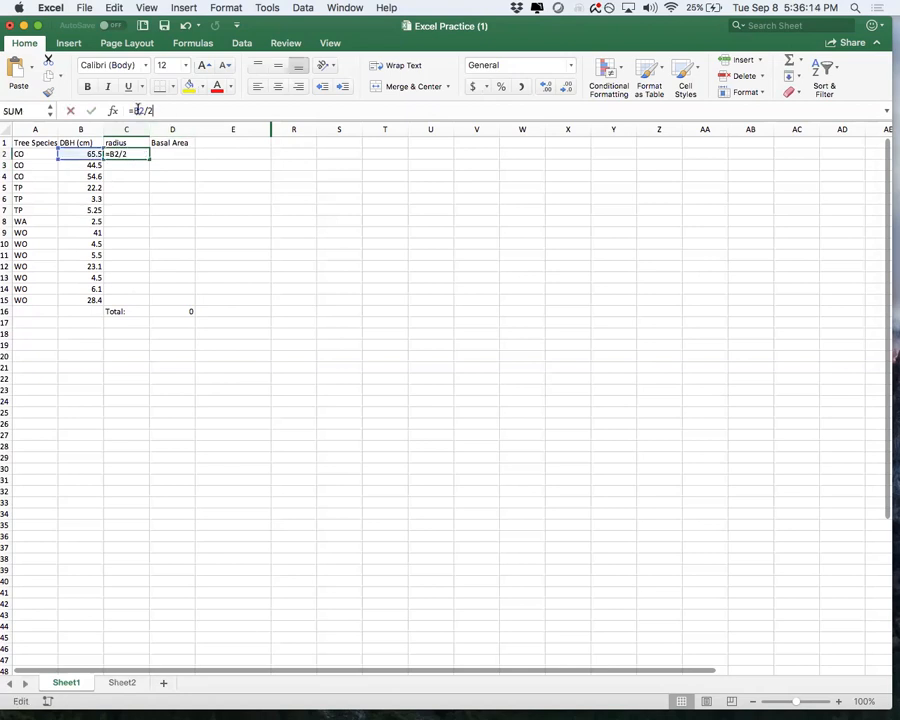
left_click_drag(152, 111, 126, 111)
left_click(177, 111)
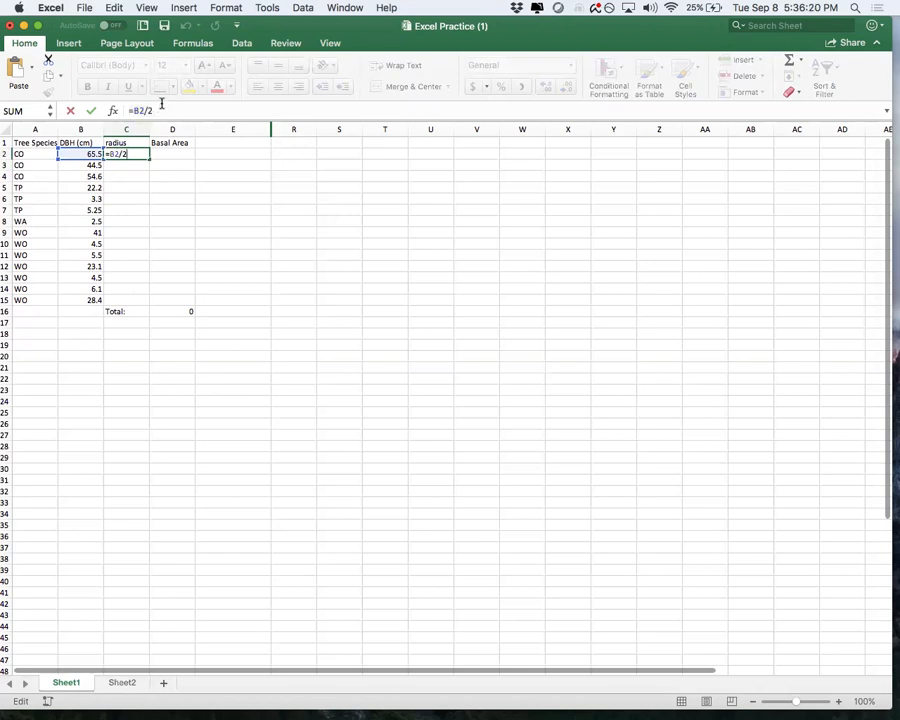
key("Return")
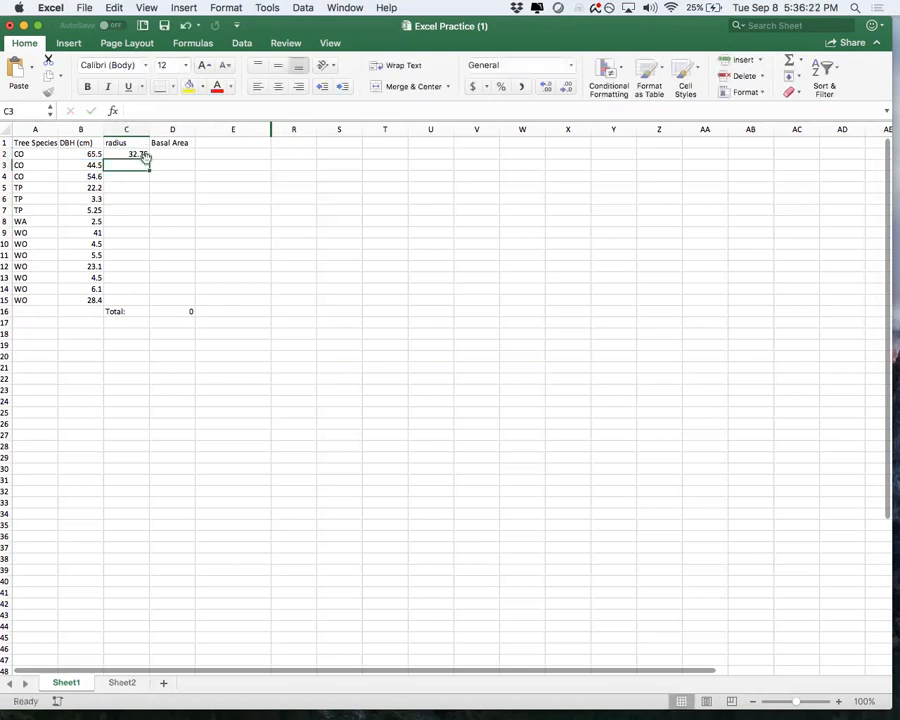
Step: Fill the radius formula from C2 down to C15 and check the copied formula in C9
left_click(131, 156)
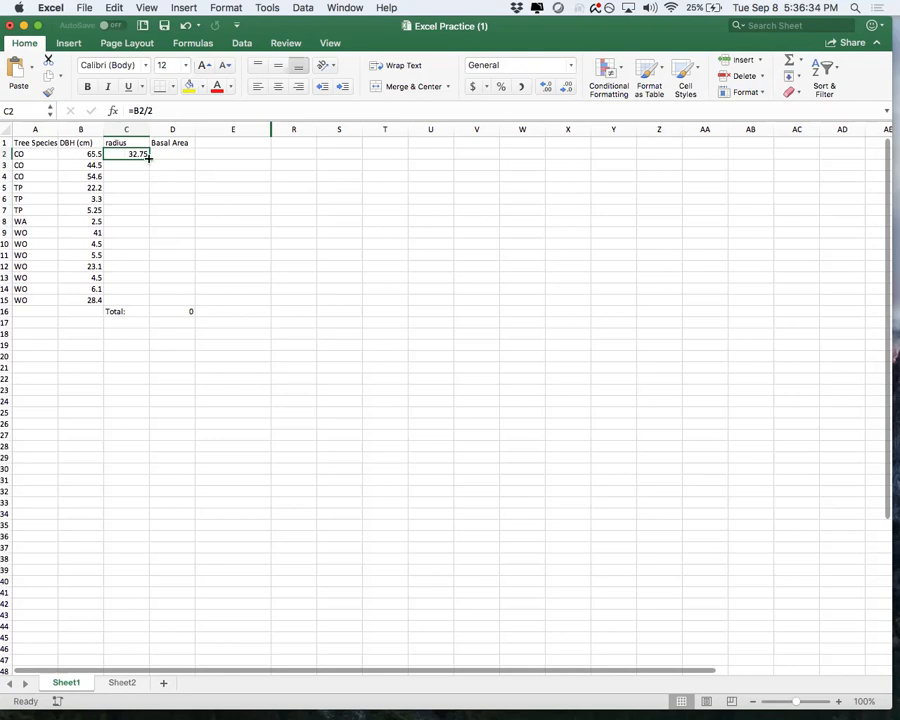
left_click_drag(148, 157, 136, 300)
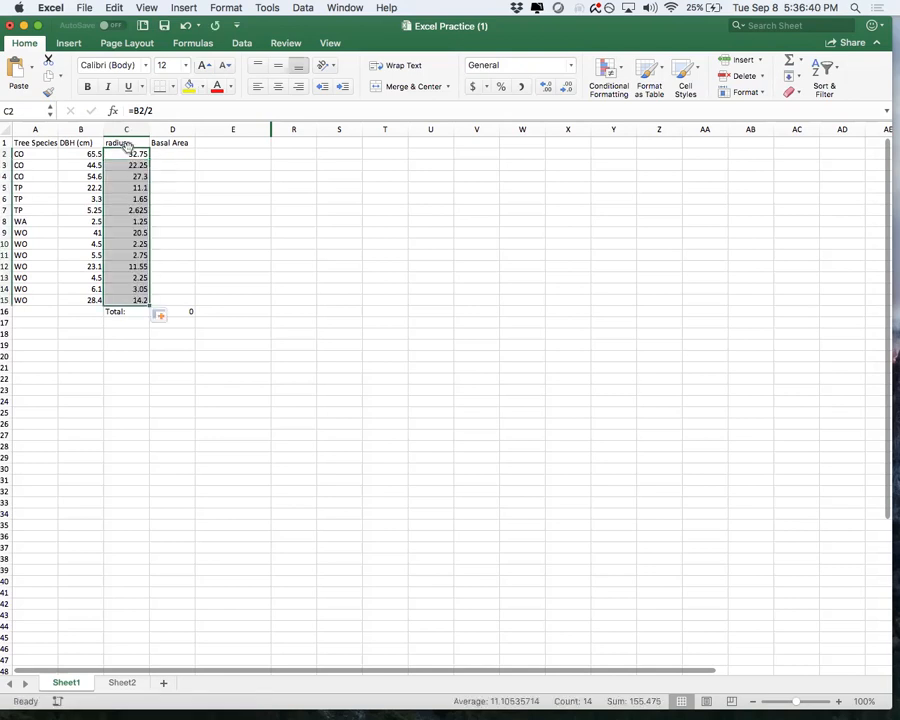
left_click(154, 383)
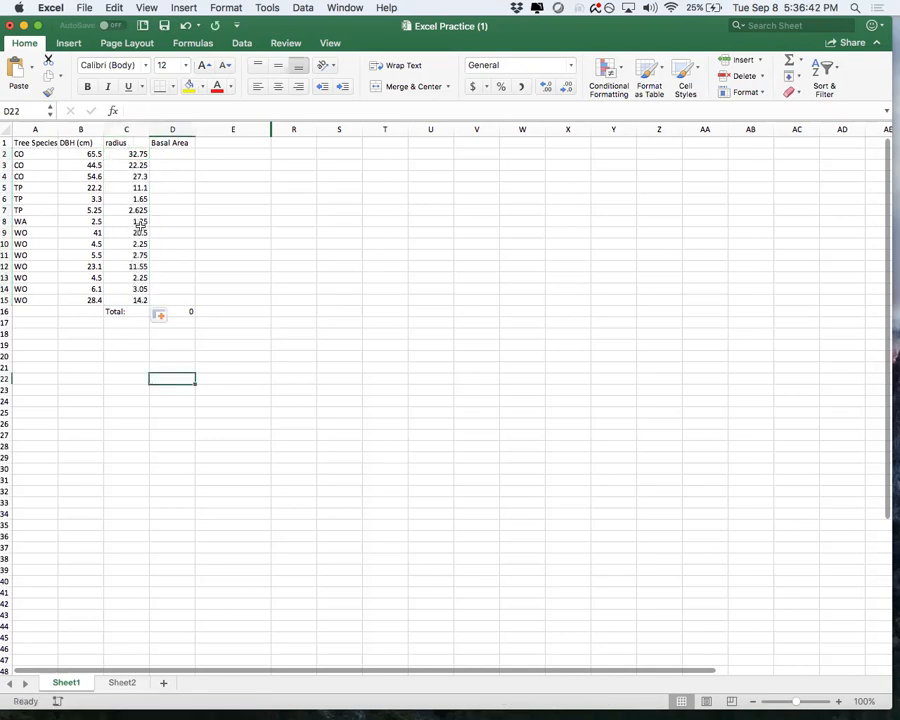
left_click(132, 233)
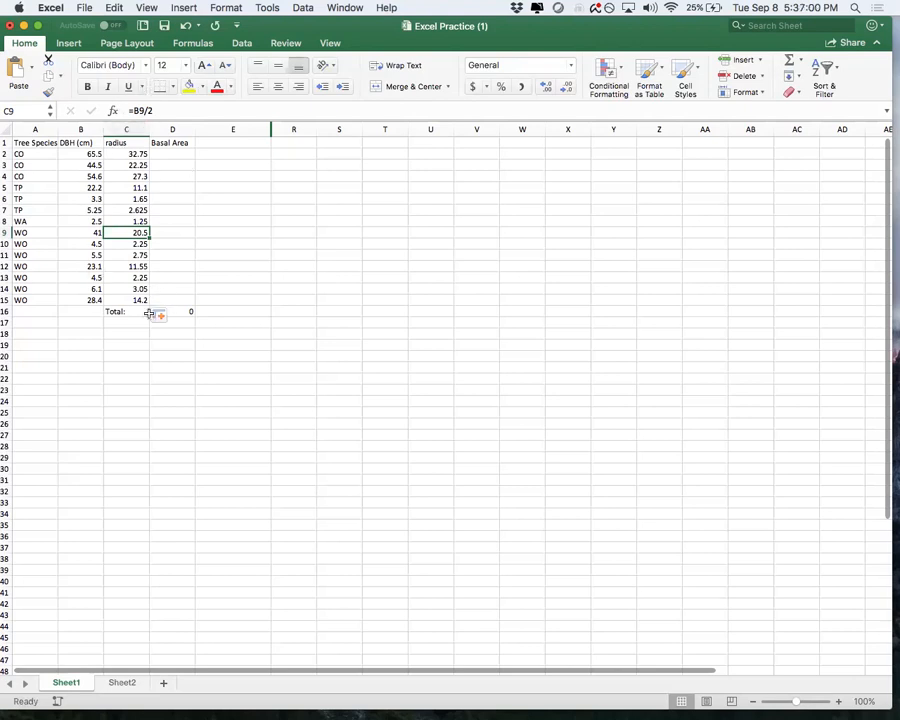
Step: Enter the formula =3.14*C2^2 in D2 to calculate the first tree's basal area
left_click(182, 200)
left_click(178, 154)
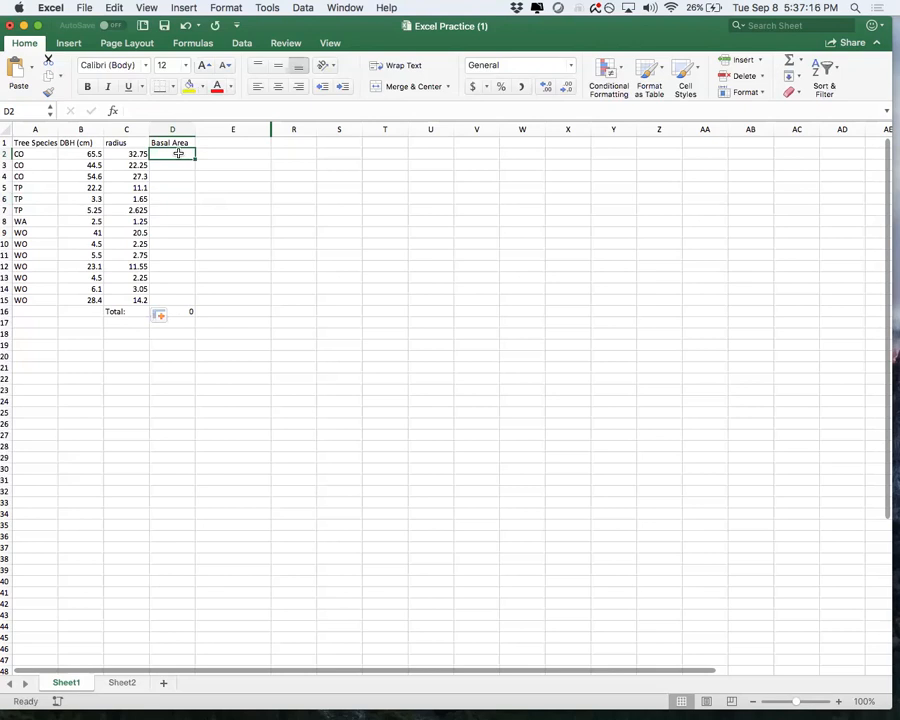
type("=")
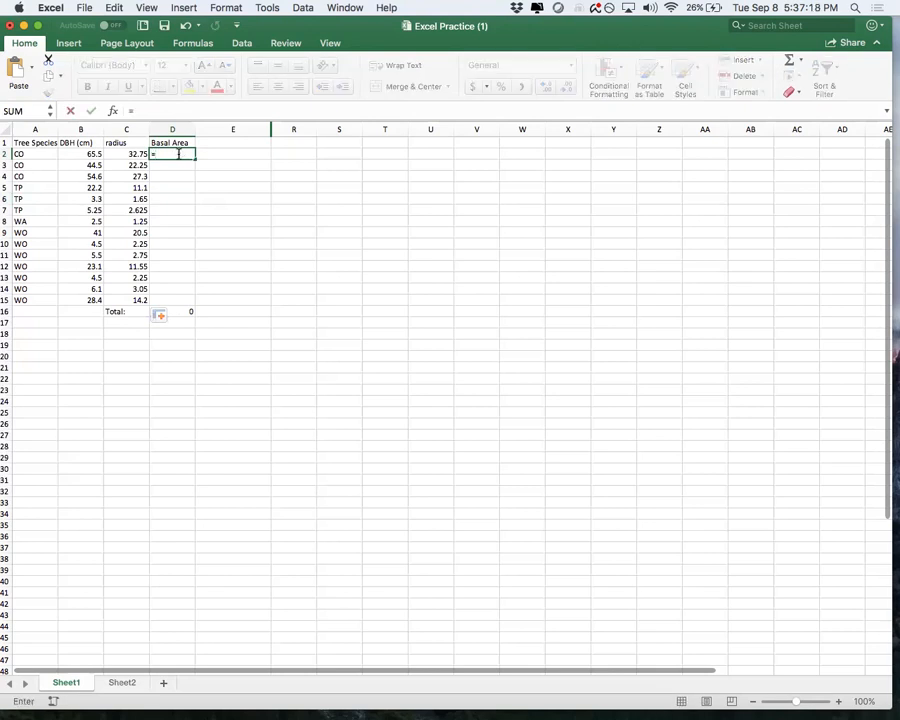
type("3.14*")
left_click(132, 155)
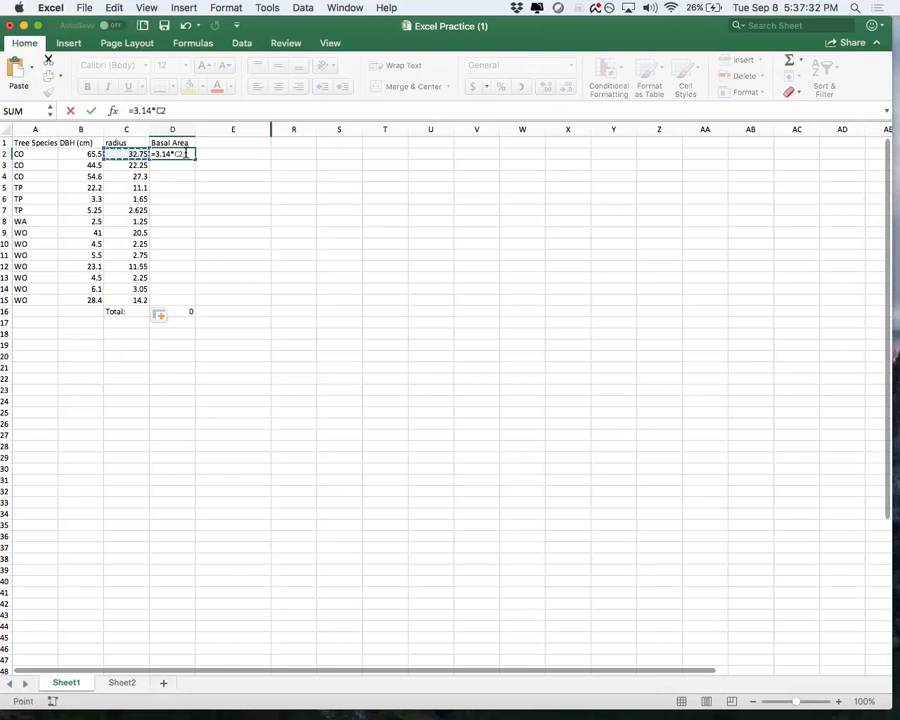
type("^")
key("Return")
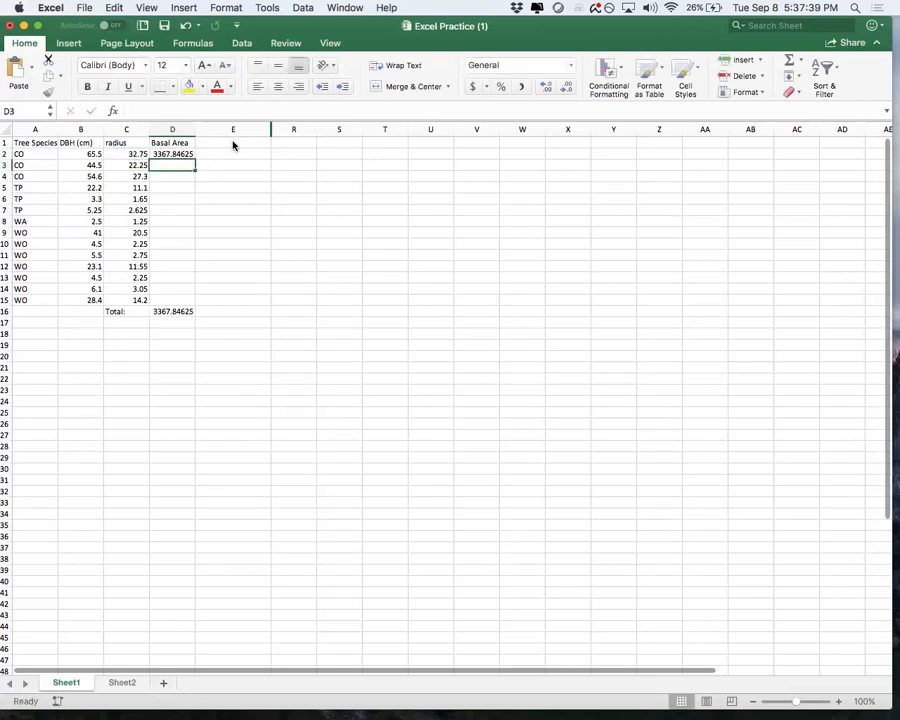
Step: Review the basal area formula in D2 and fill it down to D15
left_click(174, 155)
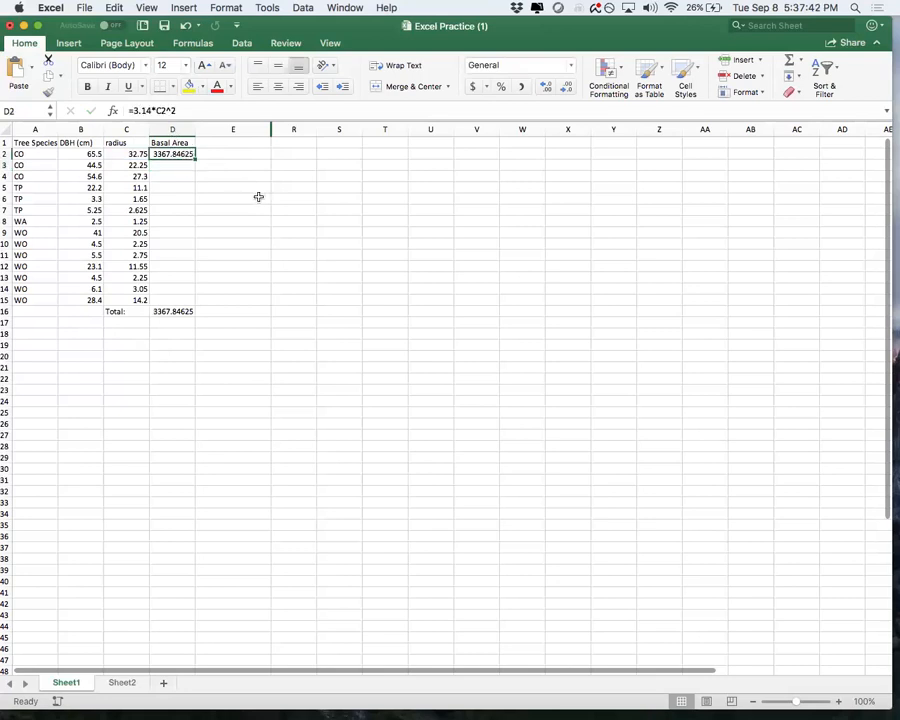
left_click(181, 110)
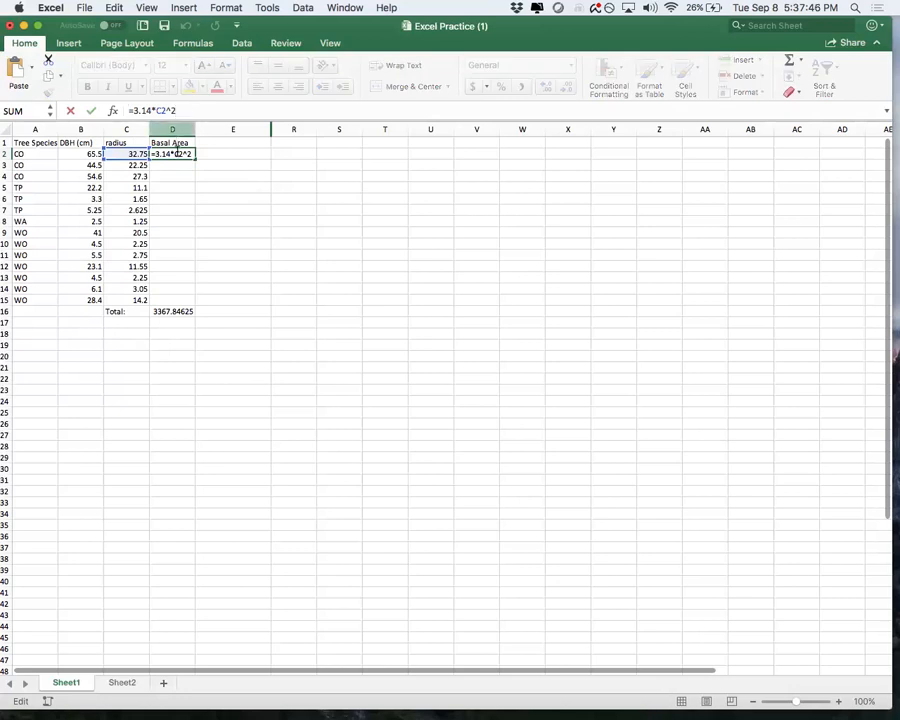
left_click_drag(195, 158, 179, 301)
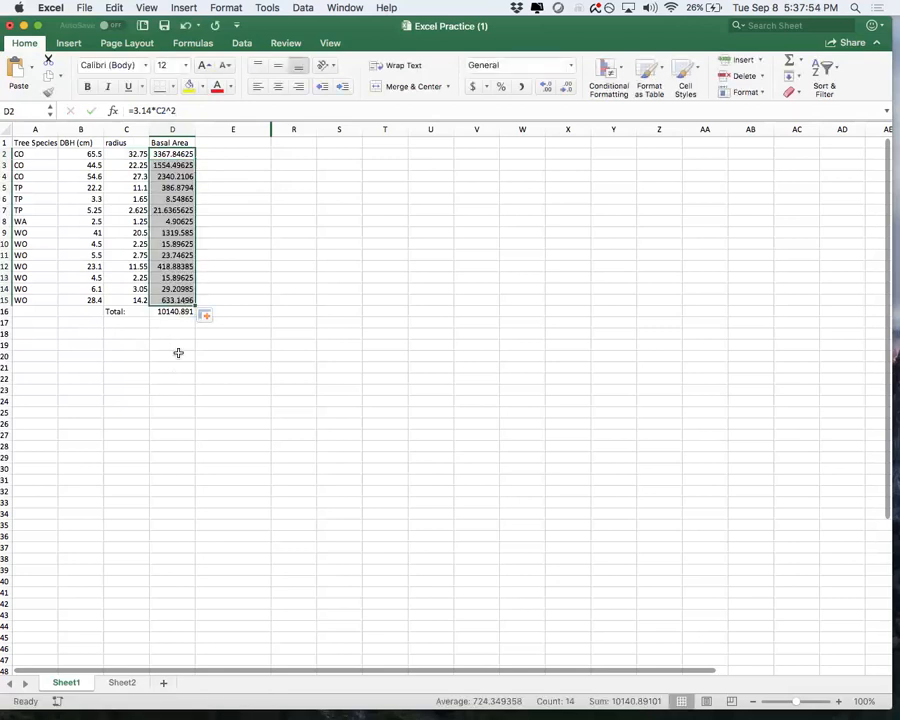
Step: Clear the total in D16 and re-enter it as =SUM(D2:D15) to add up the basal area of all trees
left_click(184, 313)
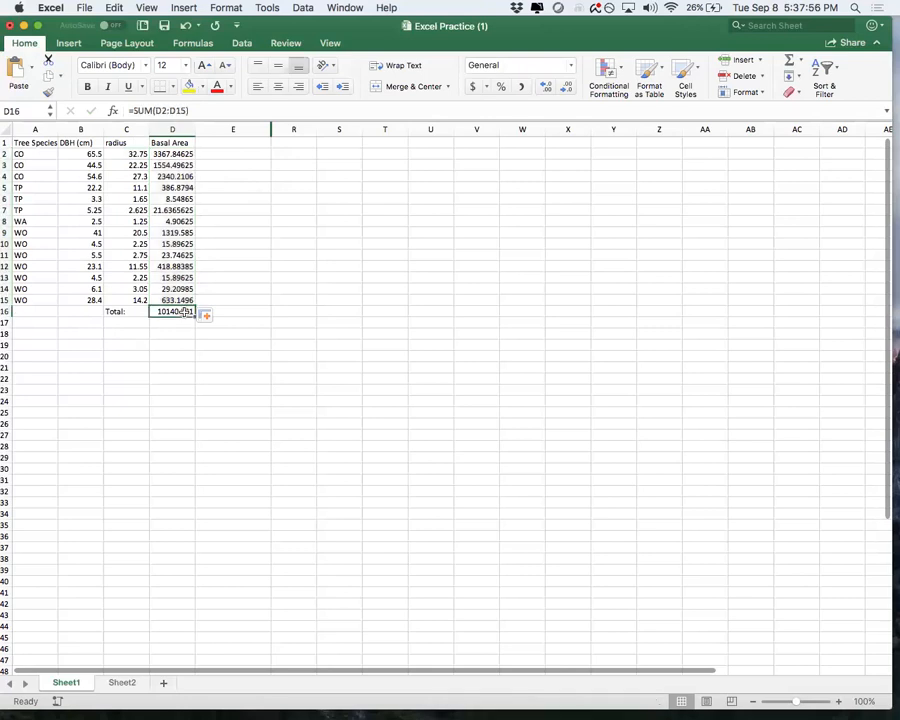
key("BackSpace")
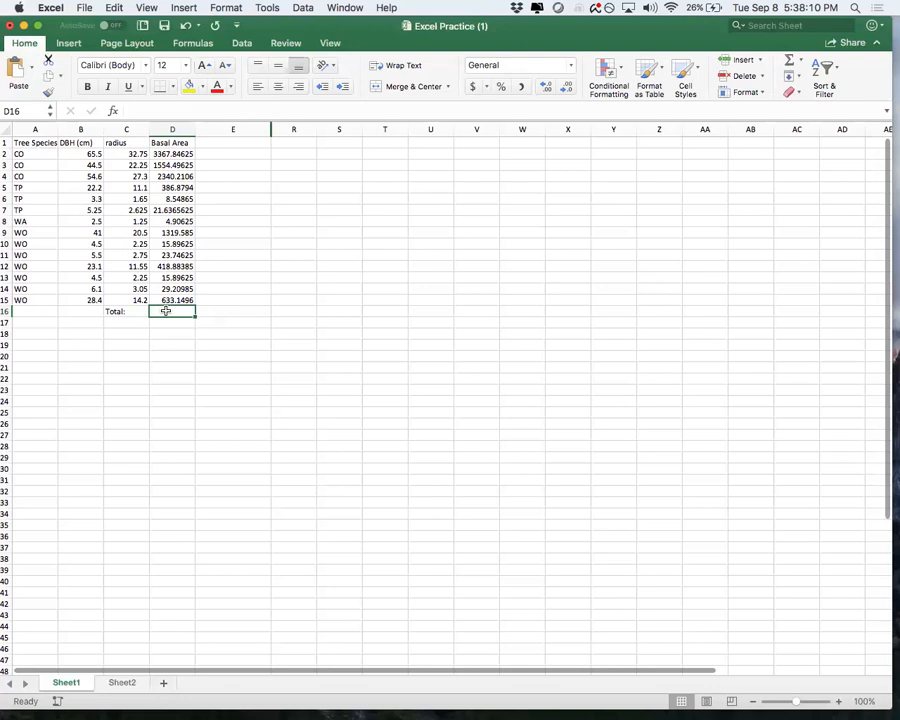
left_click(127, 311)
left_click(178, 311)
type("=")
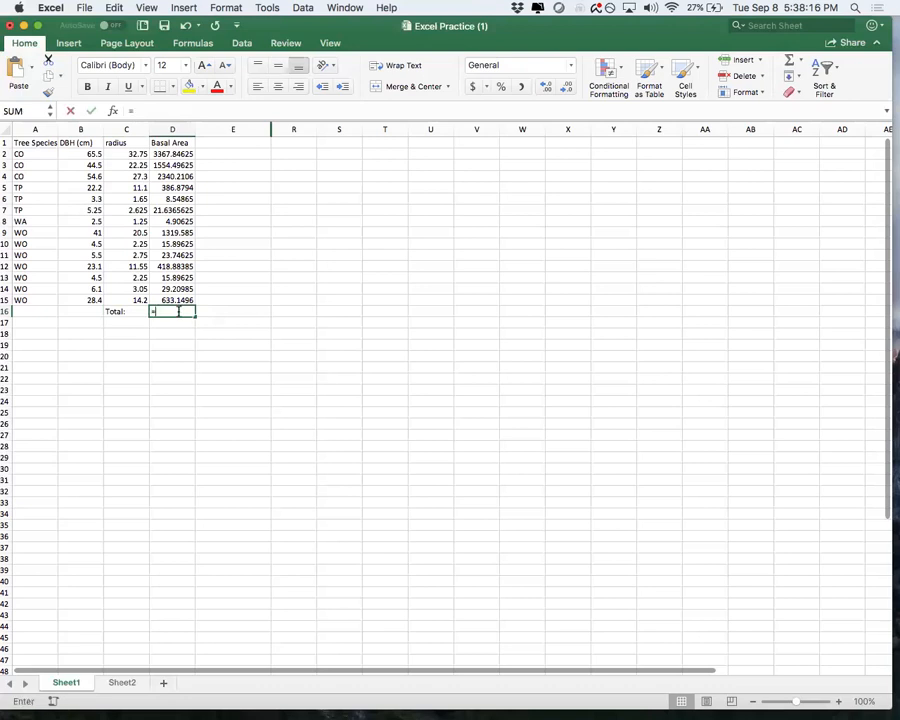
type("sum(")
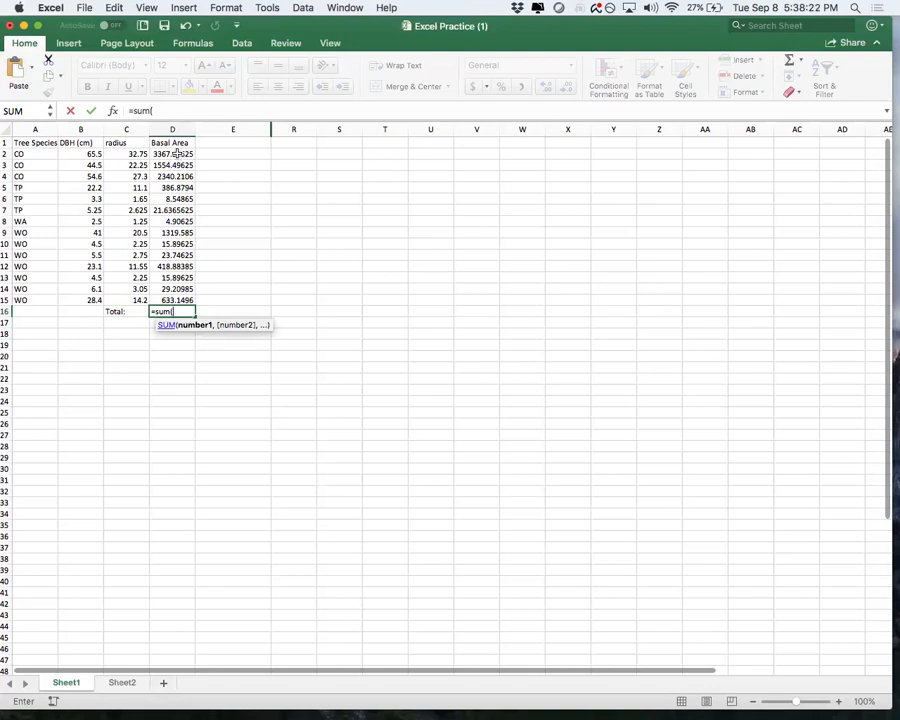
left_click_drag(176, 154, 178, 308)
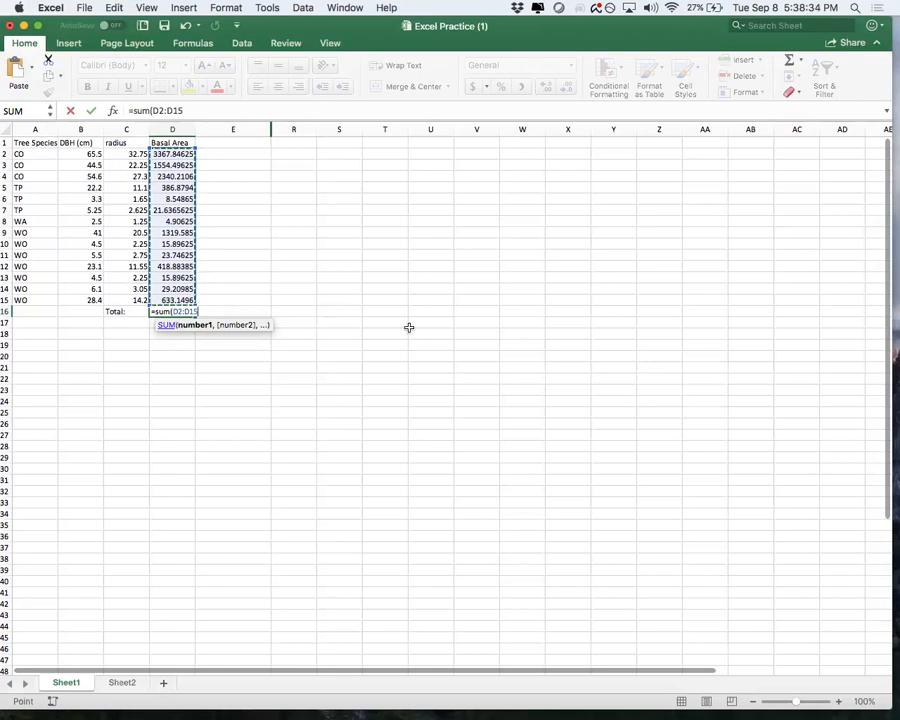
type(")")
key("Return")
left_click(169, 311)
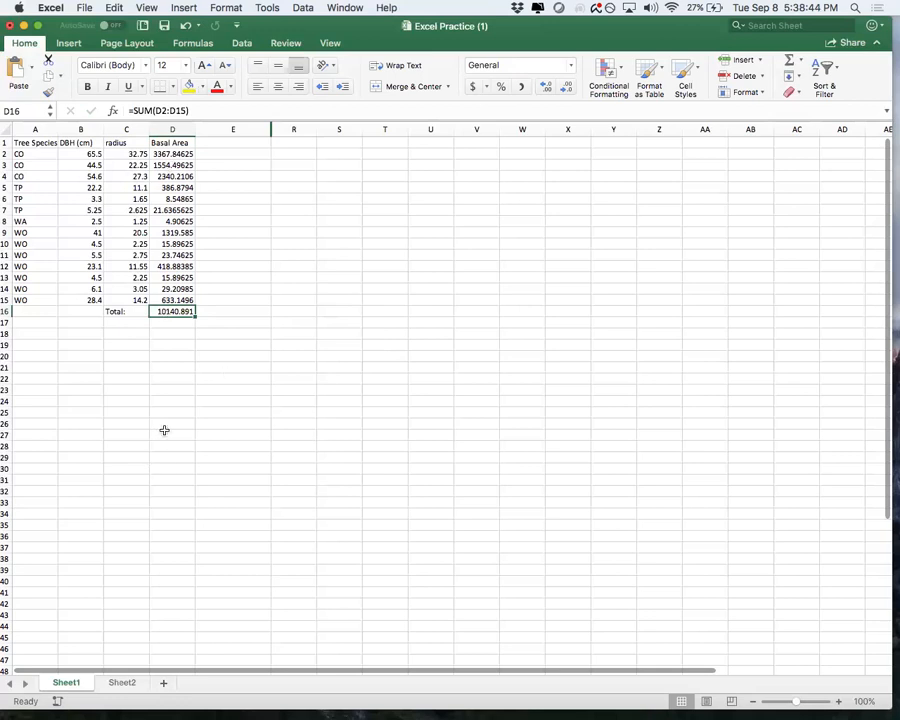
left_click(176, 324)
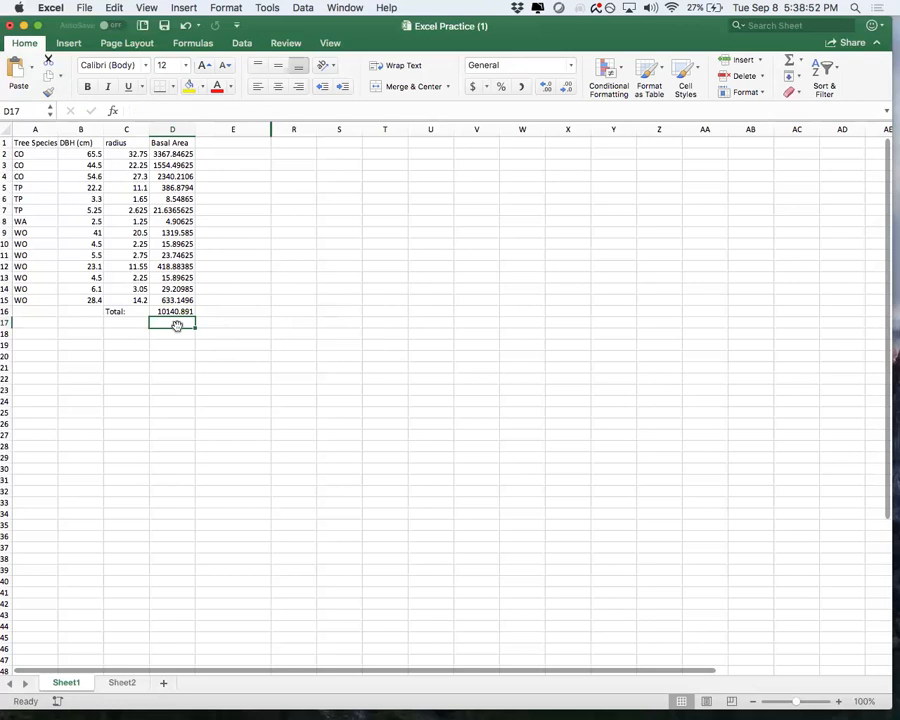
Step: On Sheet2, enter =SUM(D2:D4) in G15 as the dominance of species CO
left_click(116, 684)
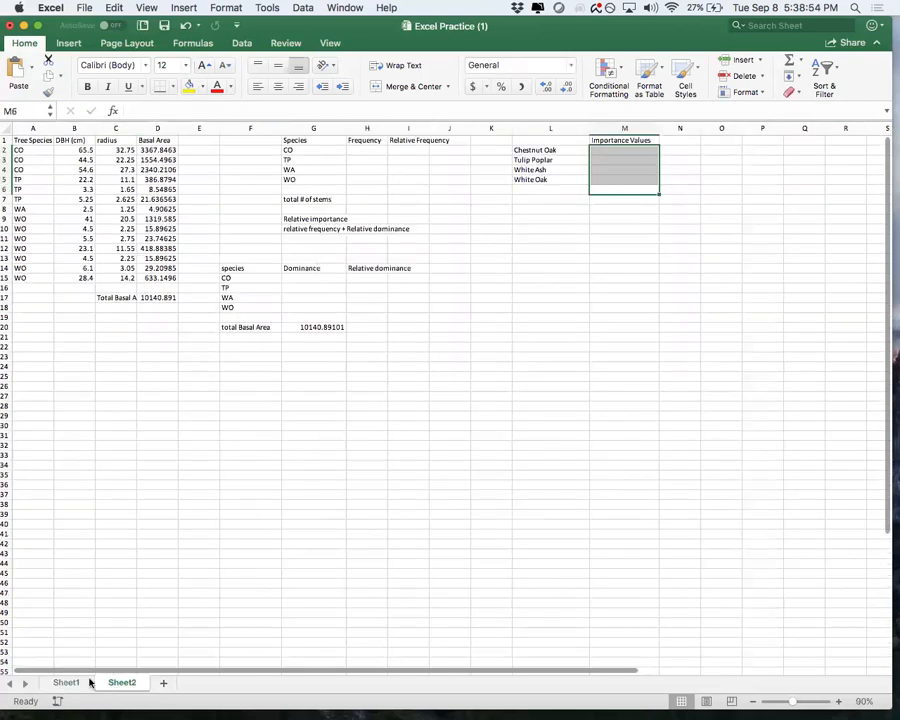
left_click(70, 684)
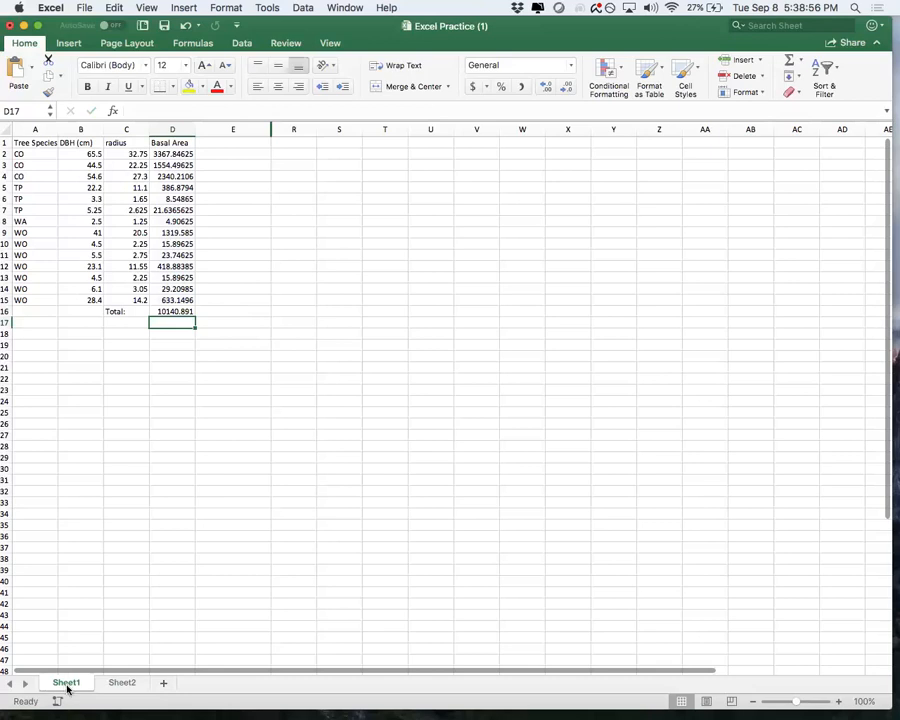
left_click(124, 683)
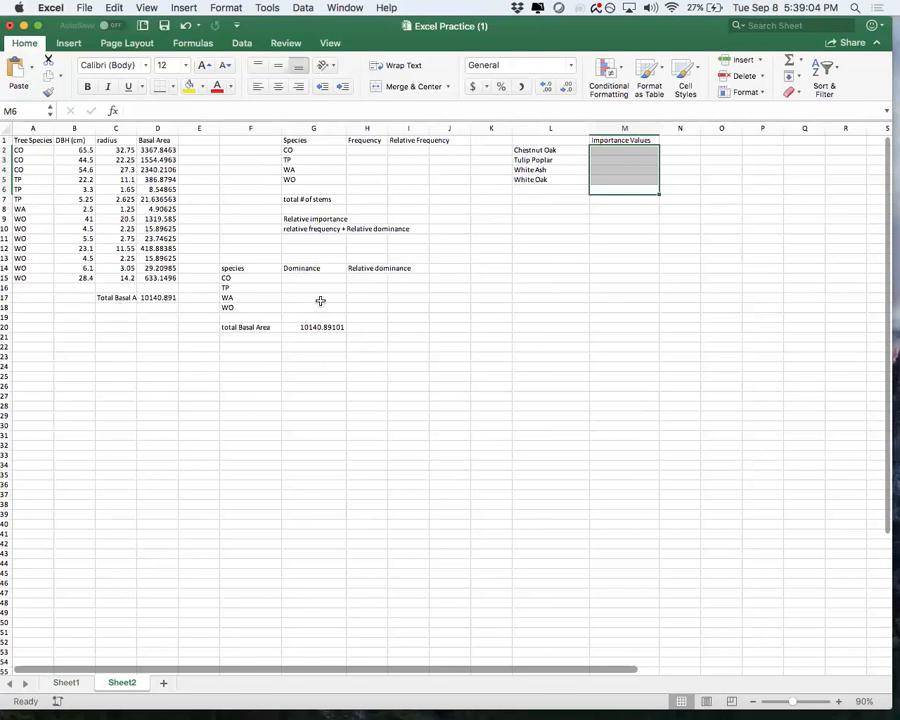
left_click_drag(236, 268, 392, 333)
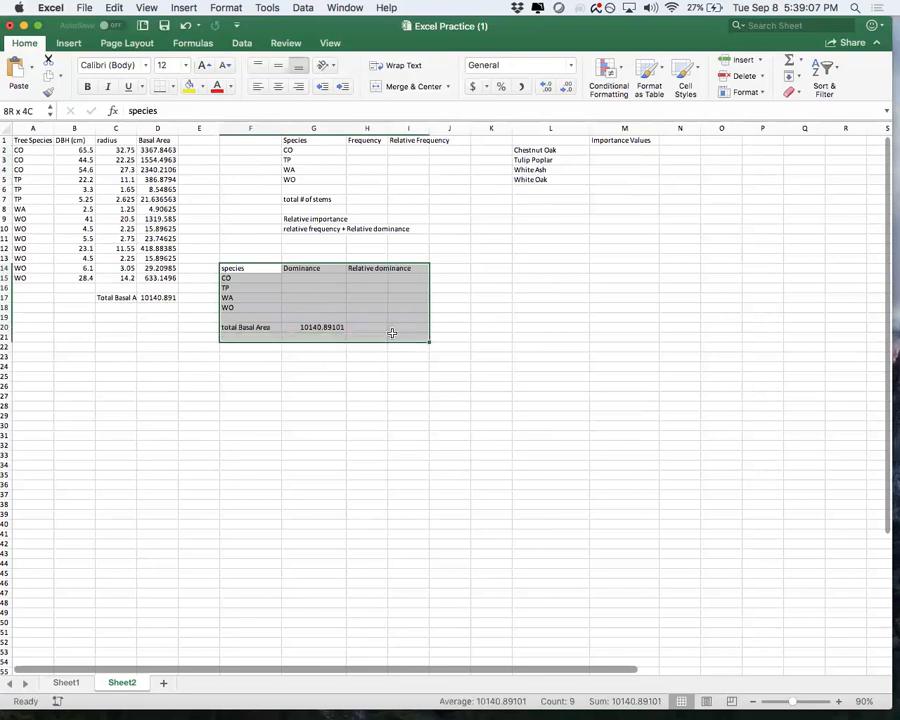
left_click(288, 365)
left_click(301, 279)
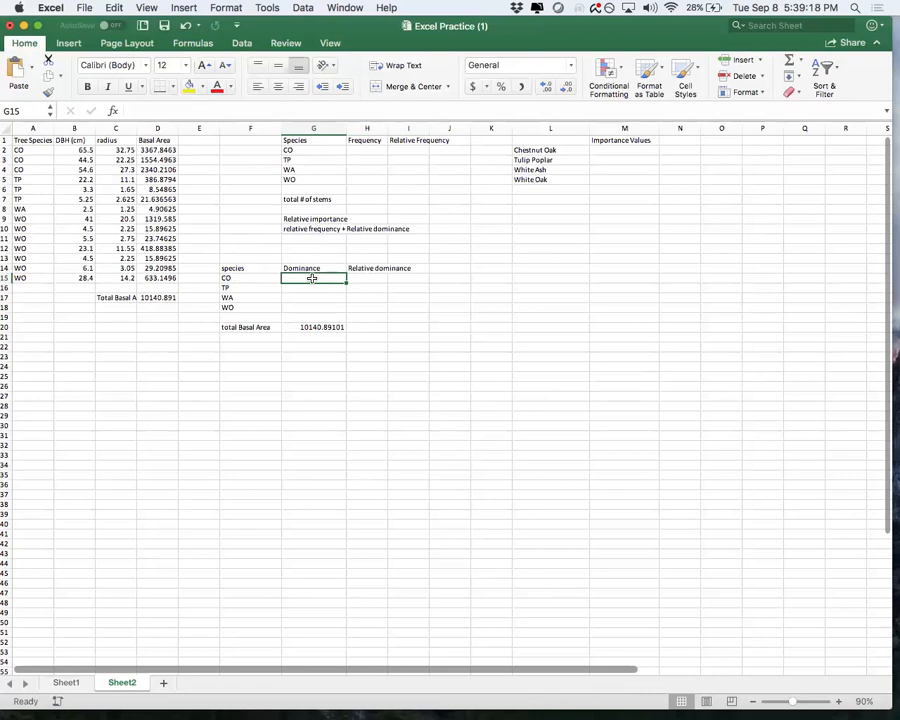
type("=sum")
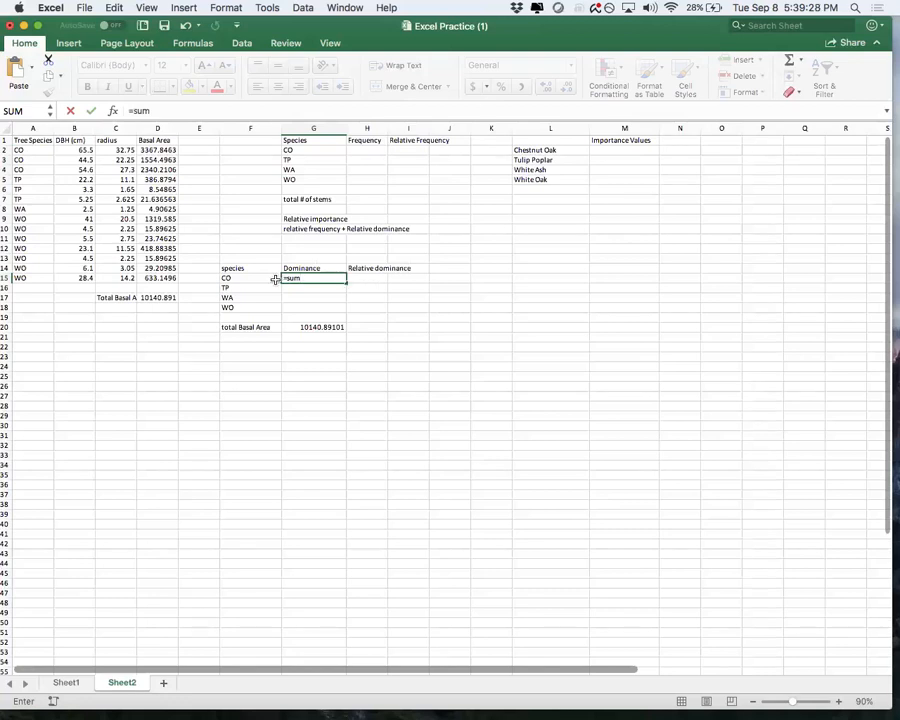
type("(")
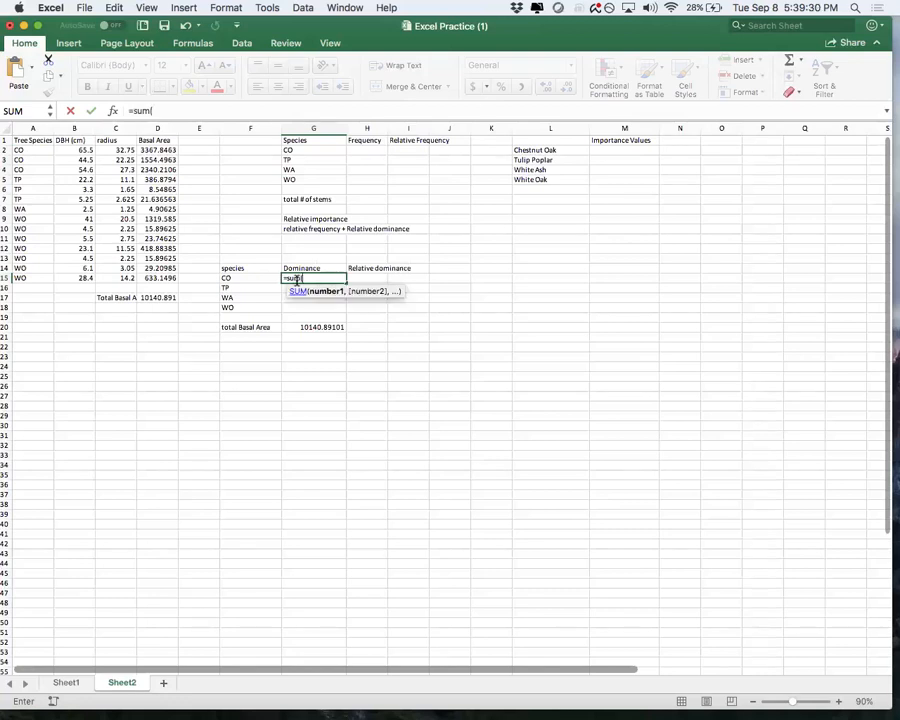
left_click_drag(162, 150, 160, 170)
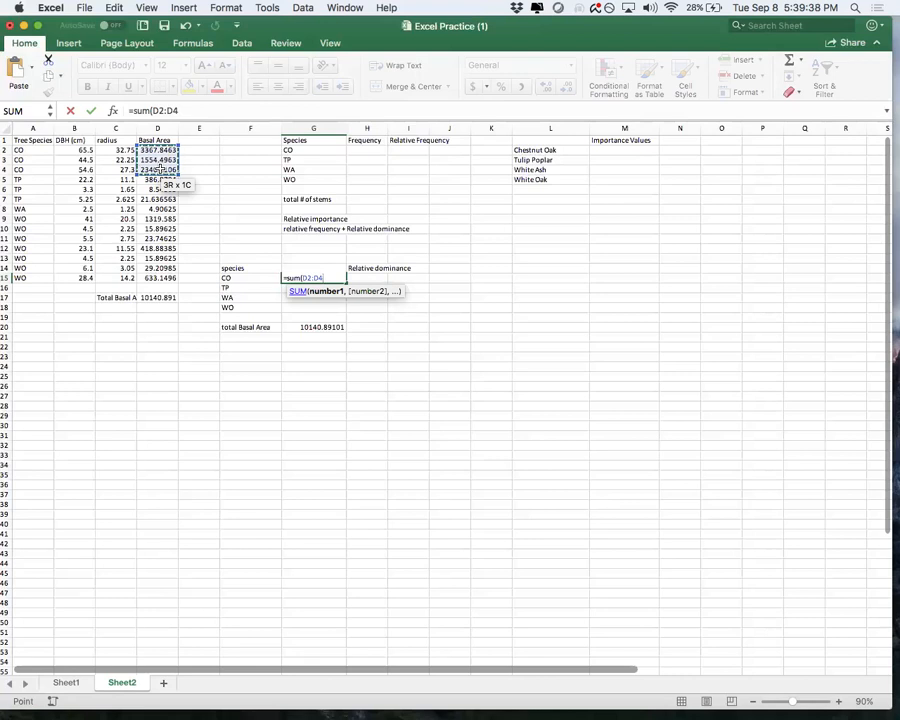
key("Return")
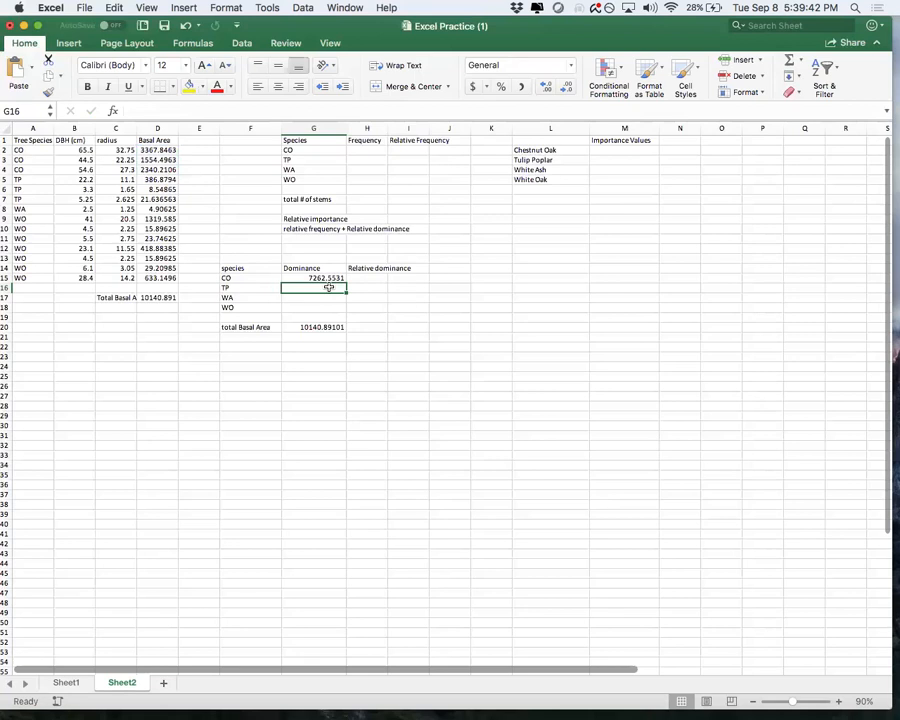
Step: Enter =SUM(D5:D7) in G16 as the dominance of species TP
type("=")
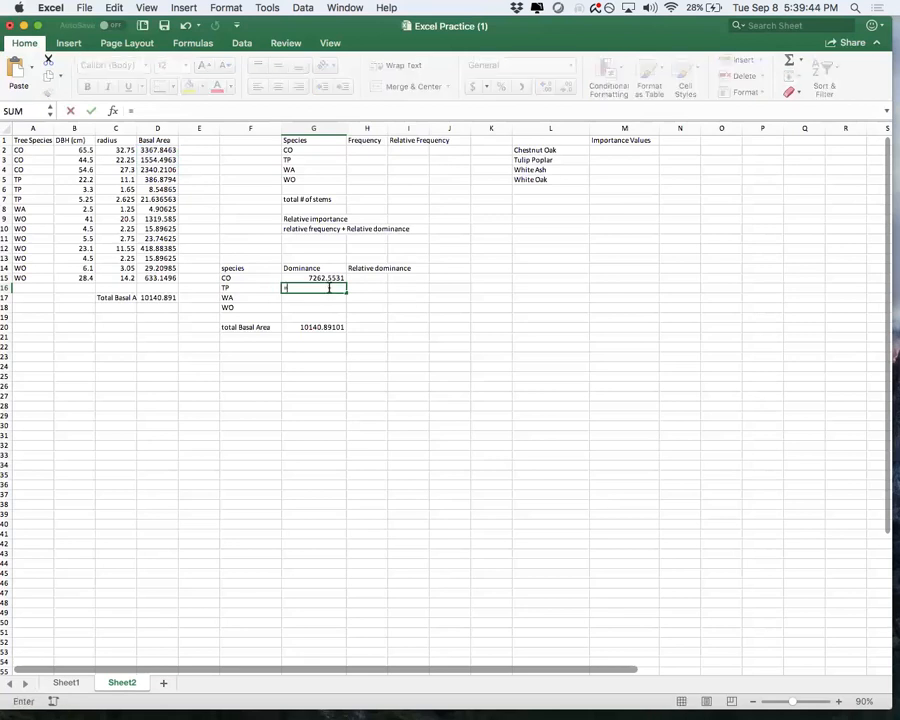
type("sum(")
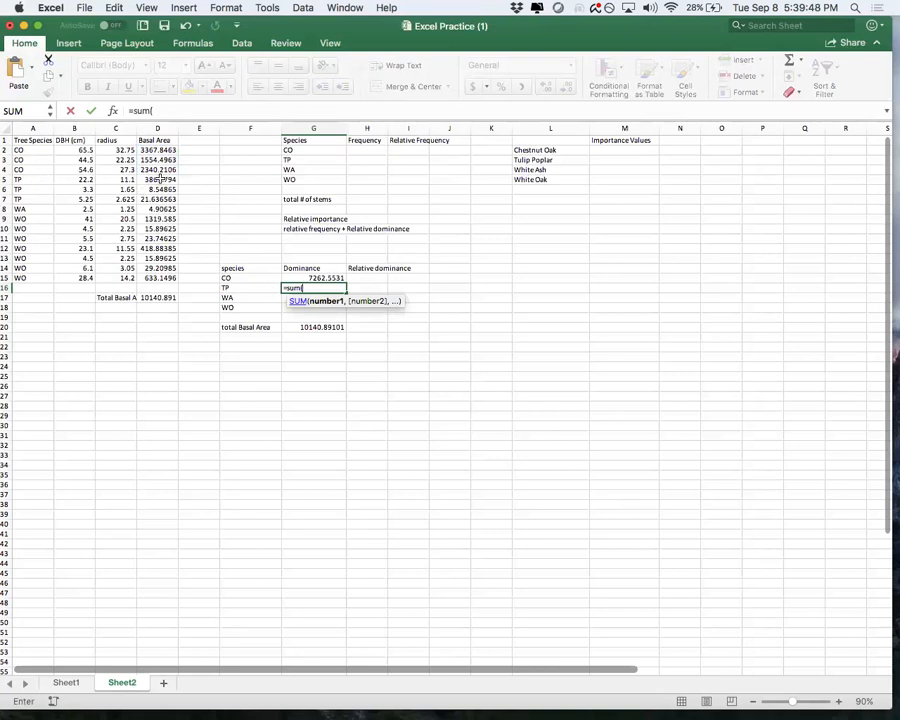
left_click_drag(160, 180, 158, 204)
type(")")
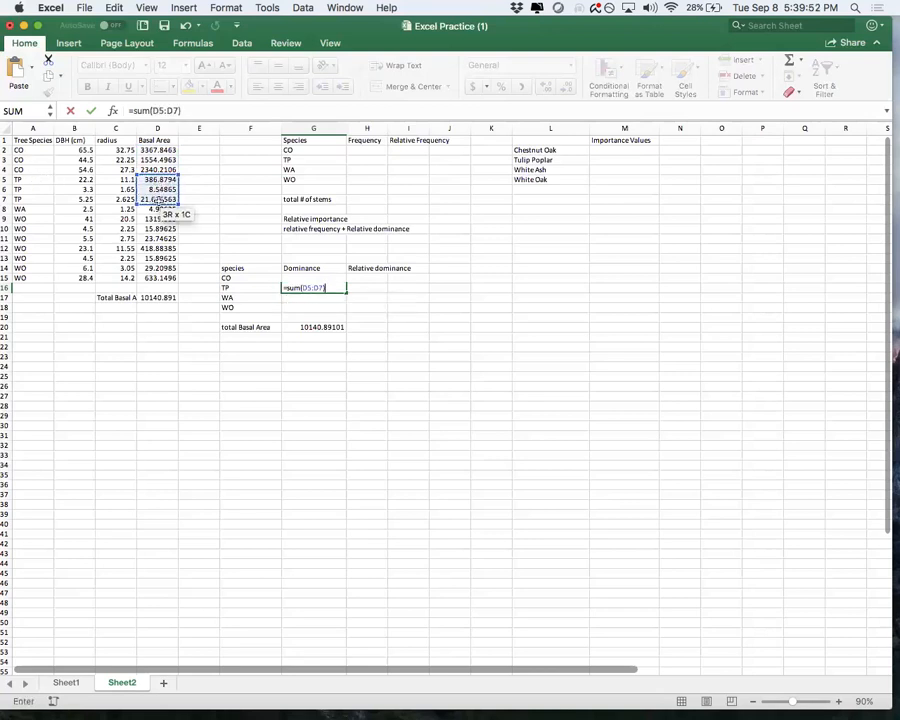
key("Return")
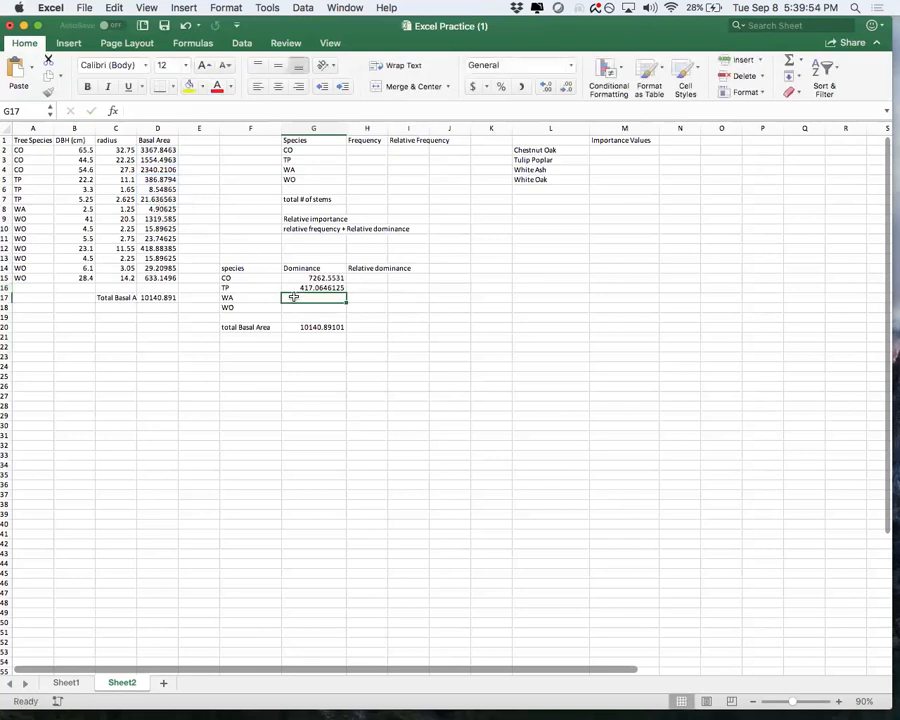
Step: Enter the dominance of WA as =SUM(D8) in G17 and of WO as =SUM(D9:D15) in G18
type("=sum(")
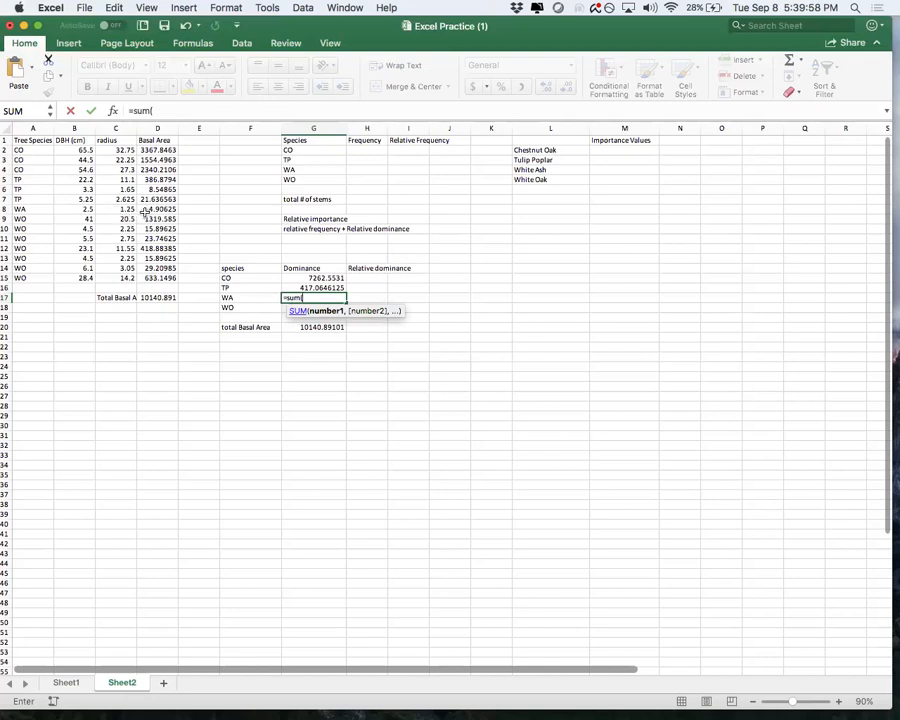
left_click(154, 209)
type(")")
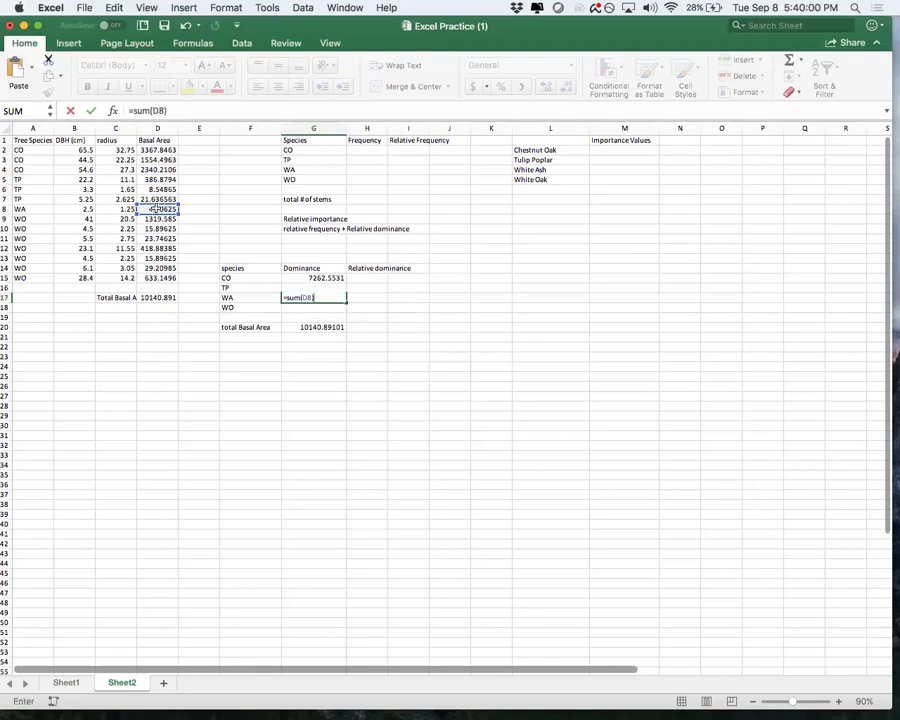
key("Return")
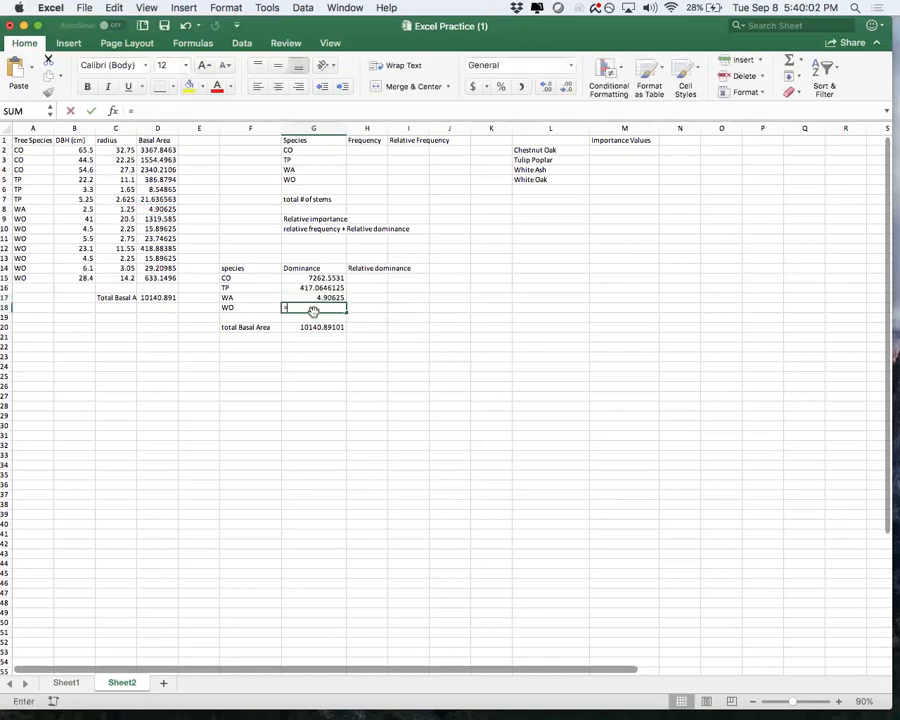
type("=sum(")
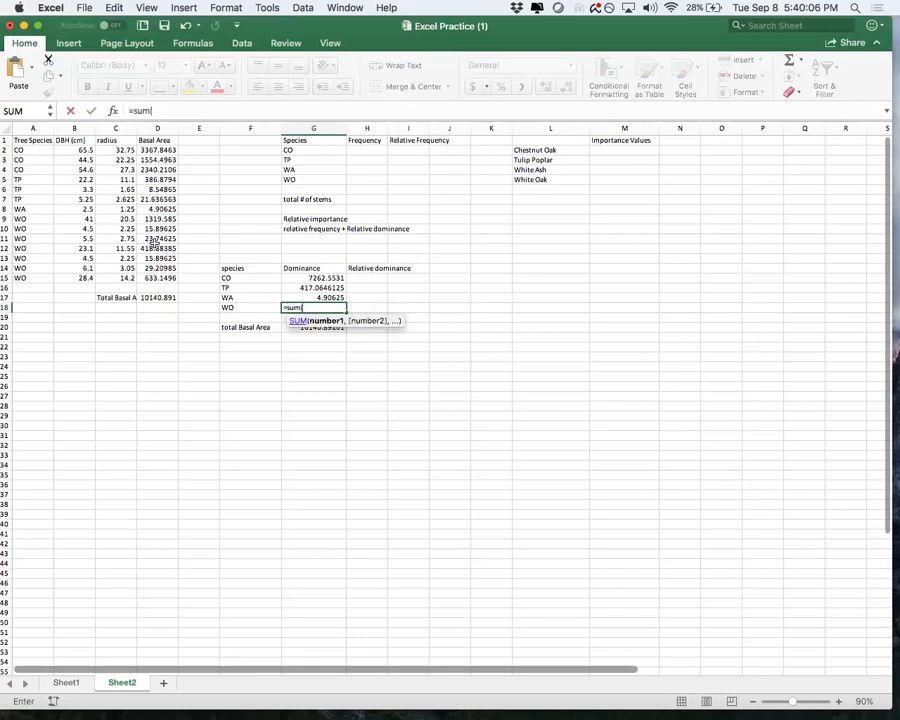
left_click_drag(153, 218, 156, 280)
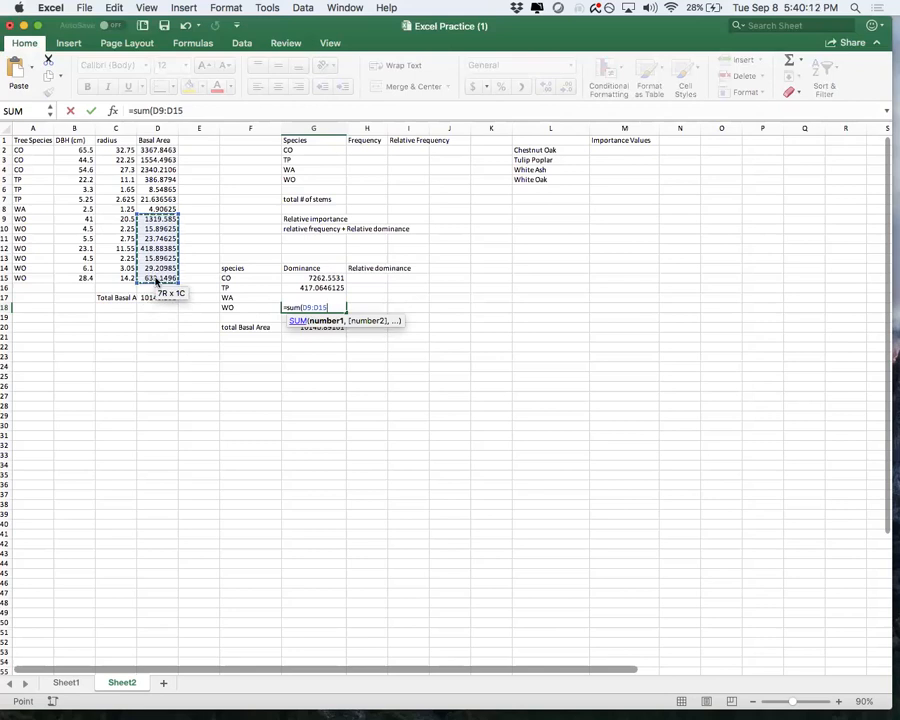
key("Return")
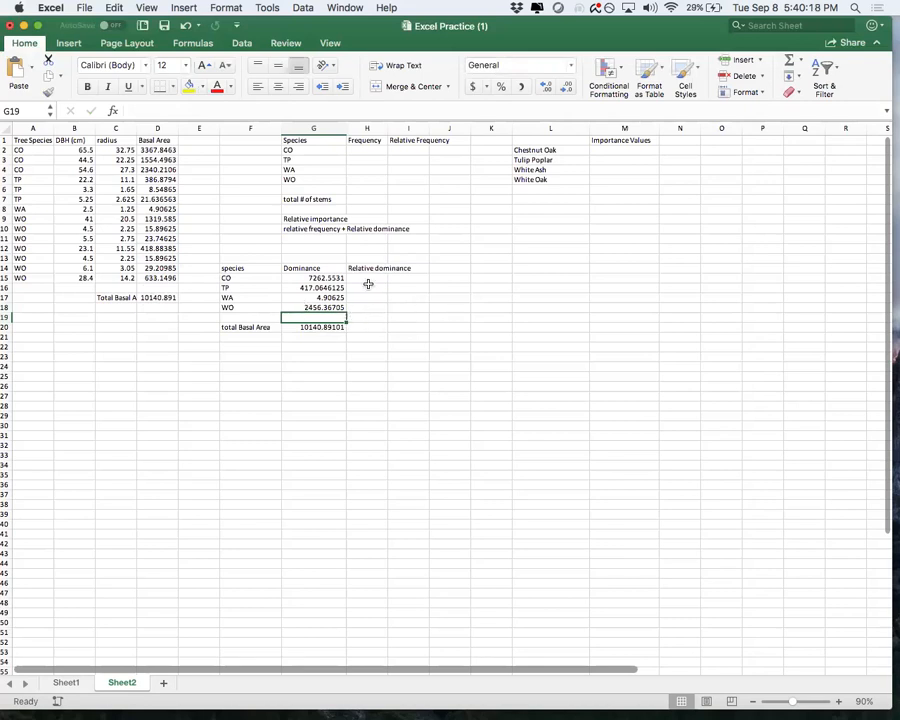
Step: Enter =G15/G20 in H15 to calculate CO's relative dominance from its dominance and the total basal area
left_click(302, 327)
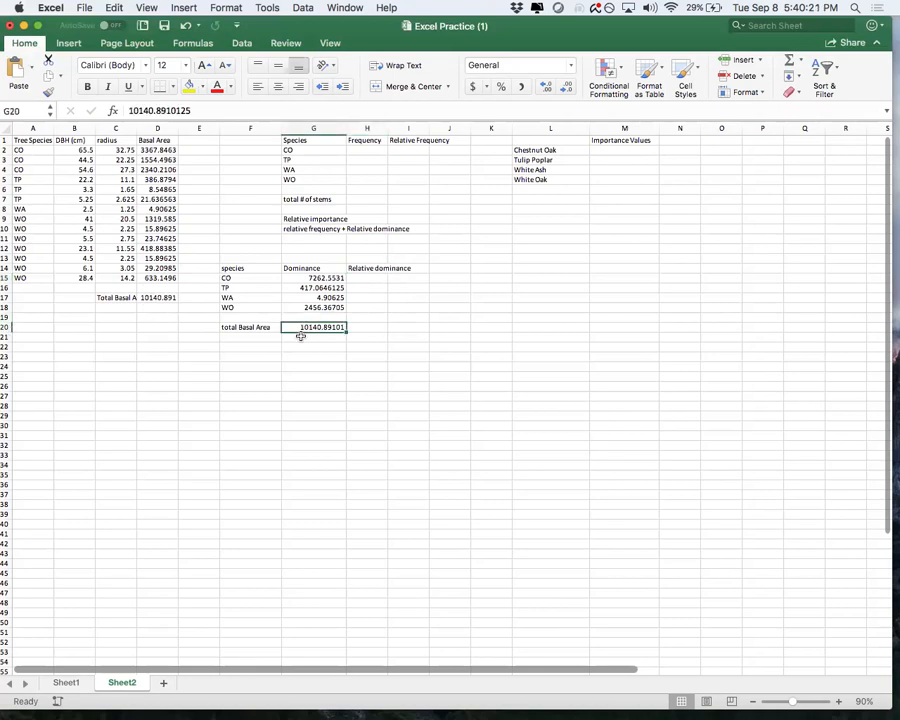
left_click(367, 278)
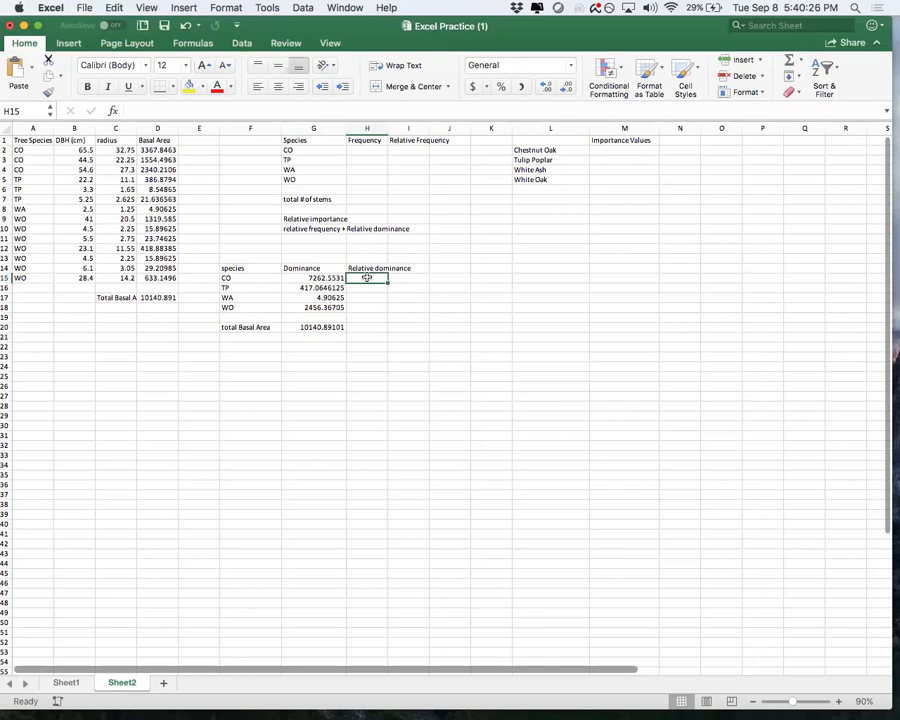
left_click(316, 279)
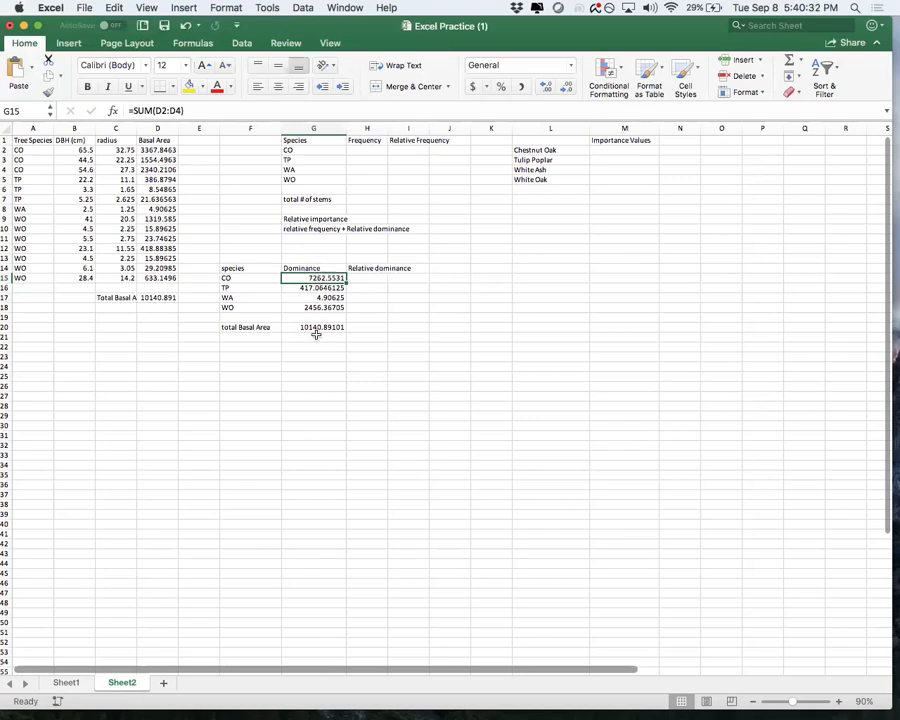
left_click(362, 278)
left_click(322, 278)
left_click(368, 279)
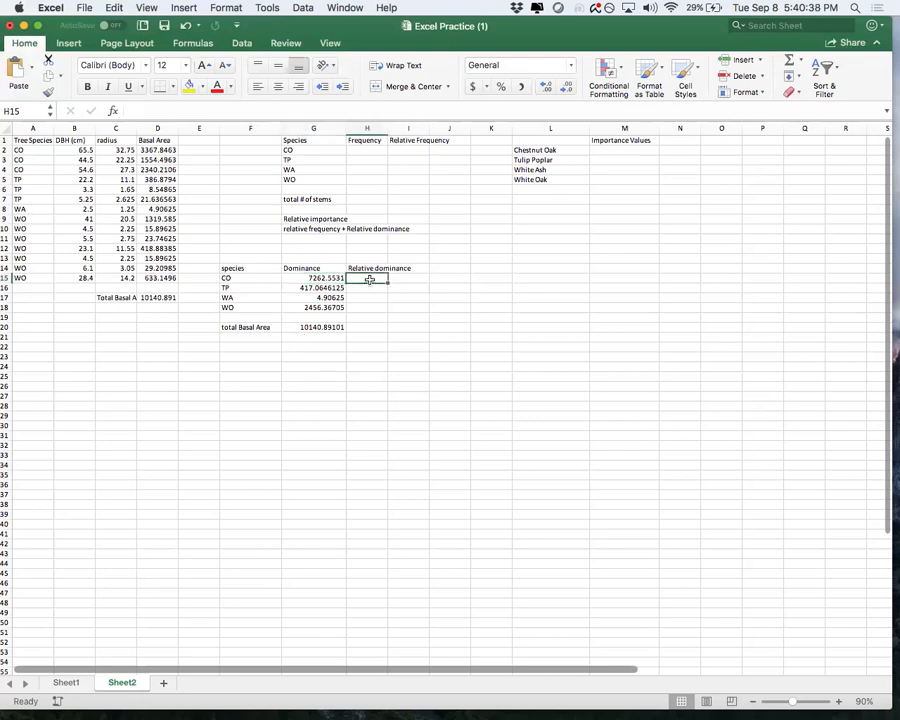
type("=")
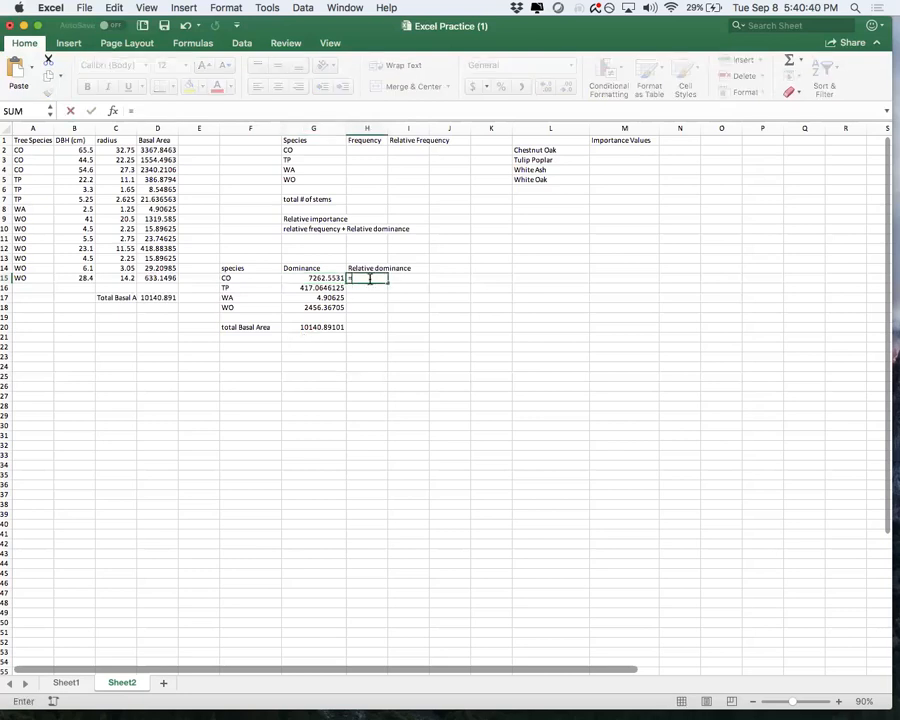
left_click(321, 277)
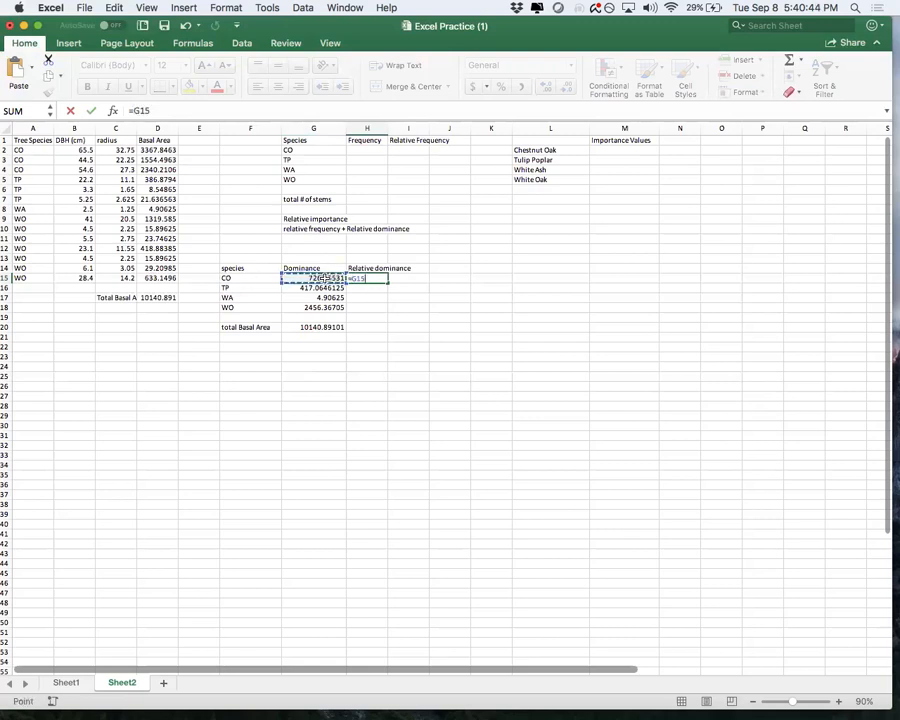
type("/")
left_click(312, 327)
key("Return")
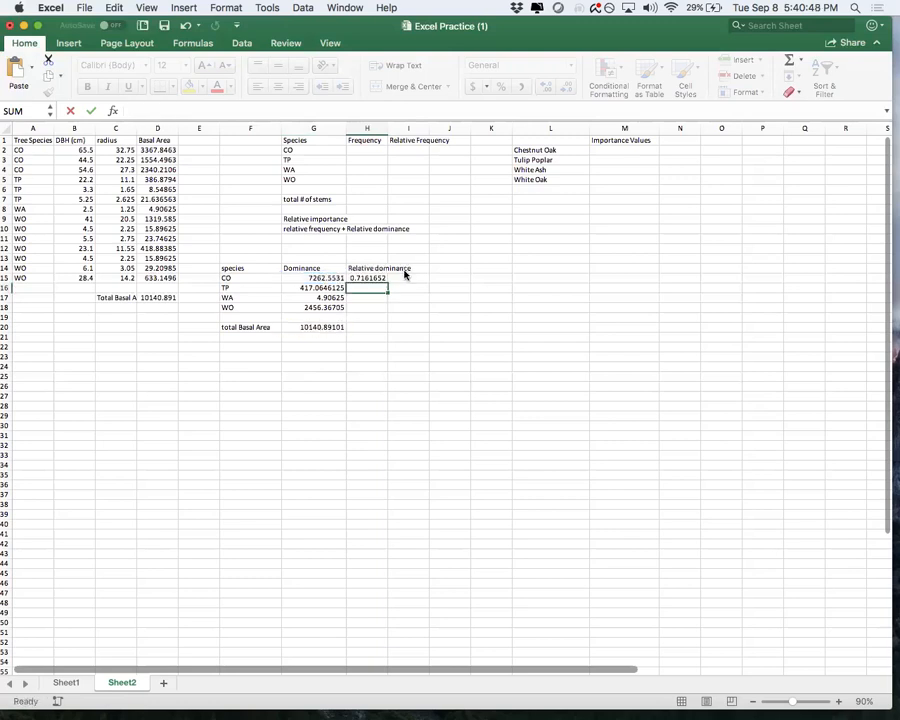
Step: Enter =G16/G20 in H16 to calculate the relative dominance of species TP
type("=")
left_click(328, 287)
type("/")
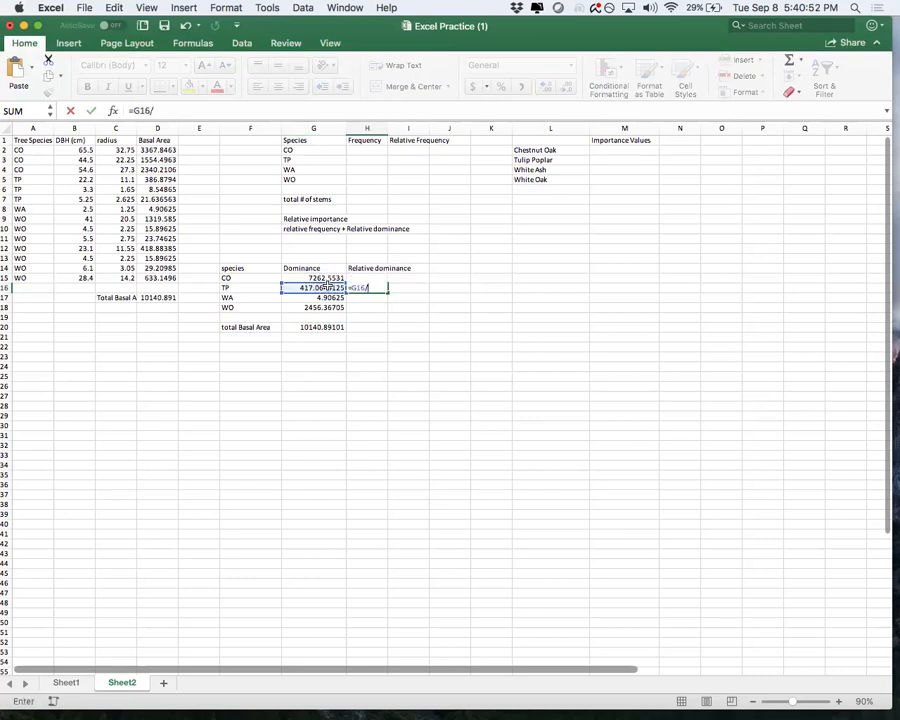
left_click(318, 327)
key("Return")
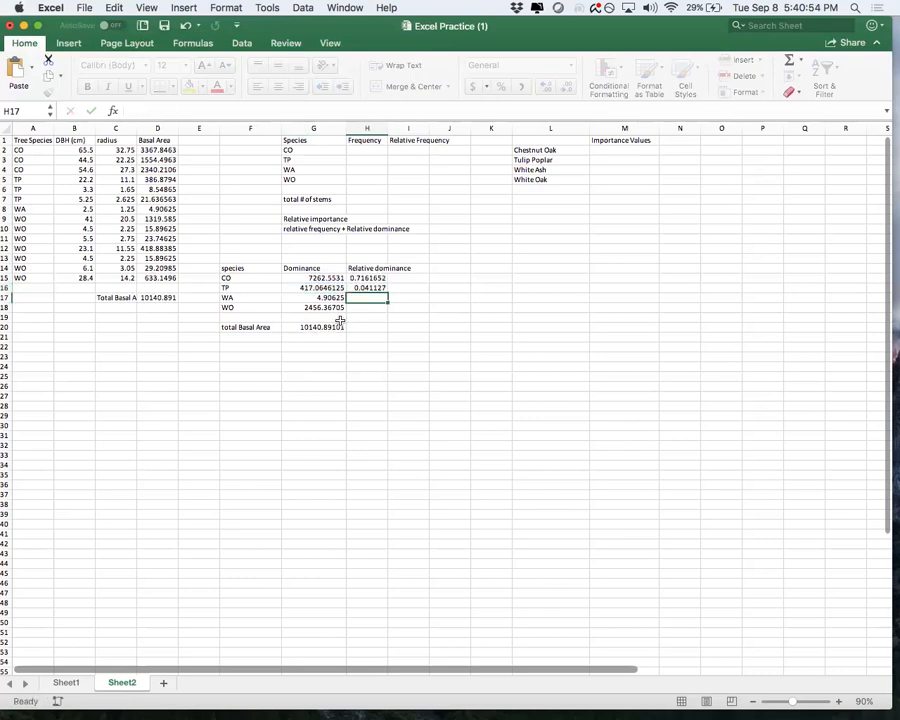
Step: Enter =G17/G20 in H17 to calculate WA's relative dominance from its dominance and the total basal area
left_click(316, 297)
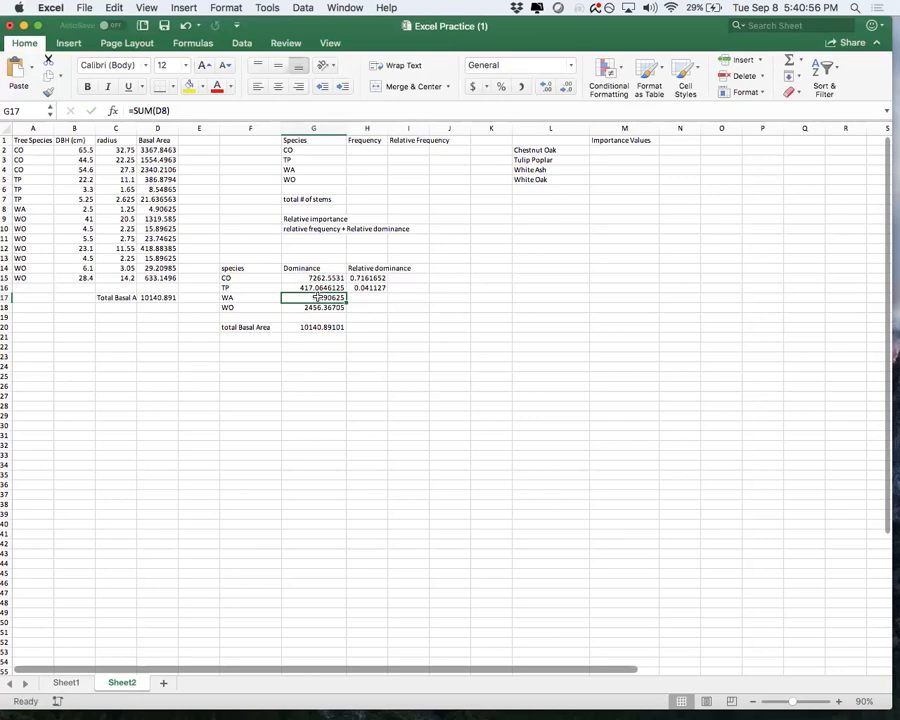
left_click(364, 297)
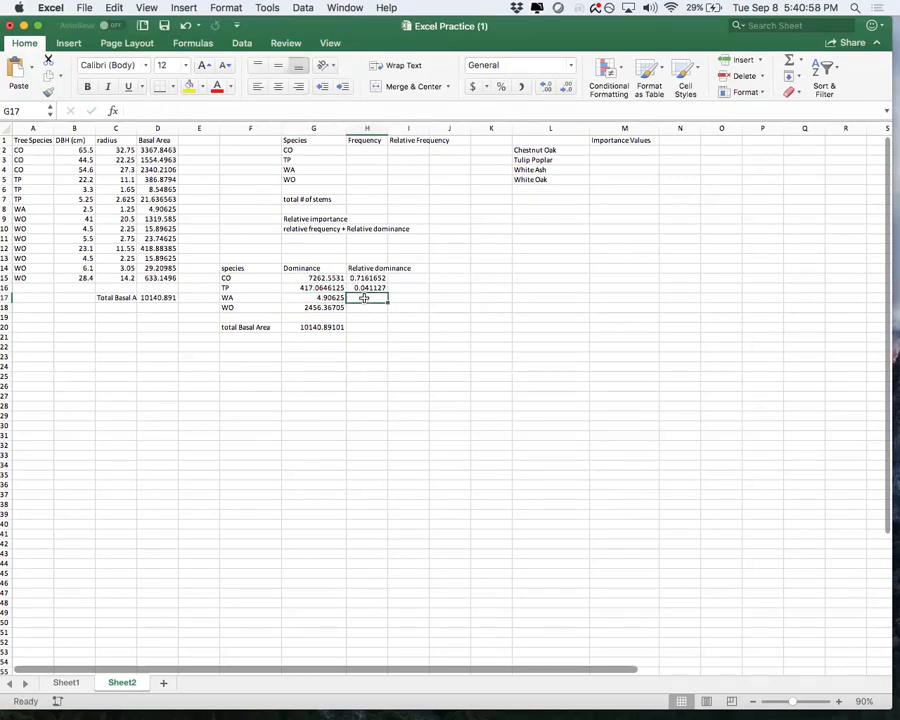
type("=")
left_click(318, 297)
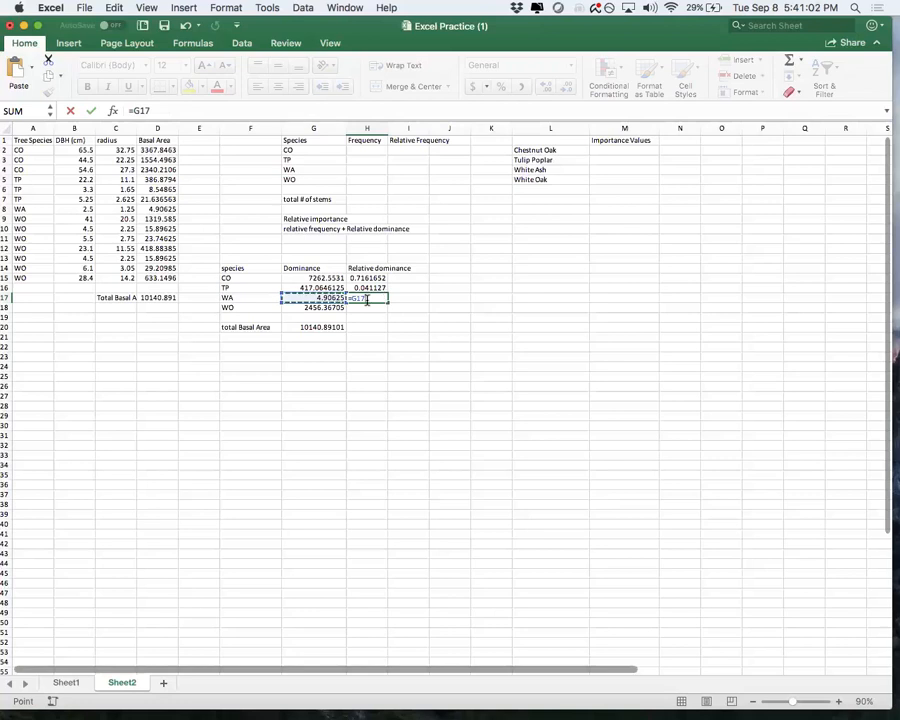
type("/")
left_click(333, 327)
key("Return")
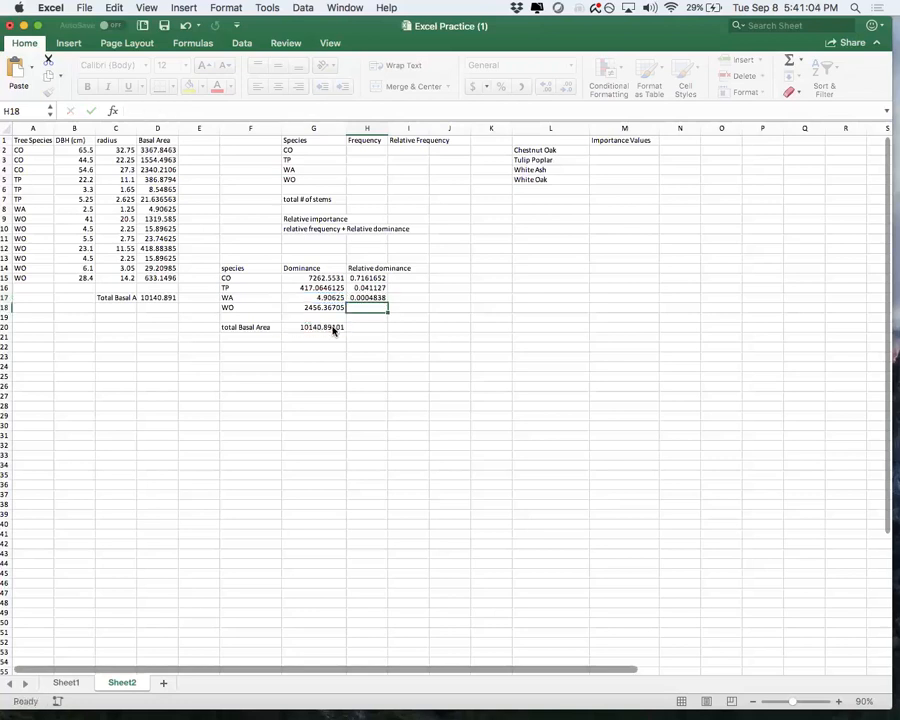
Step: Enter =G18/G20 in H18 to calculate the relative dominance of species WO
type("=")
left_click(327, 308)
type("/")
left_click(322, 327)
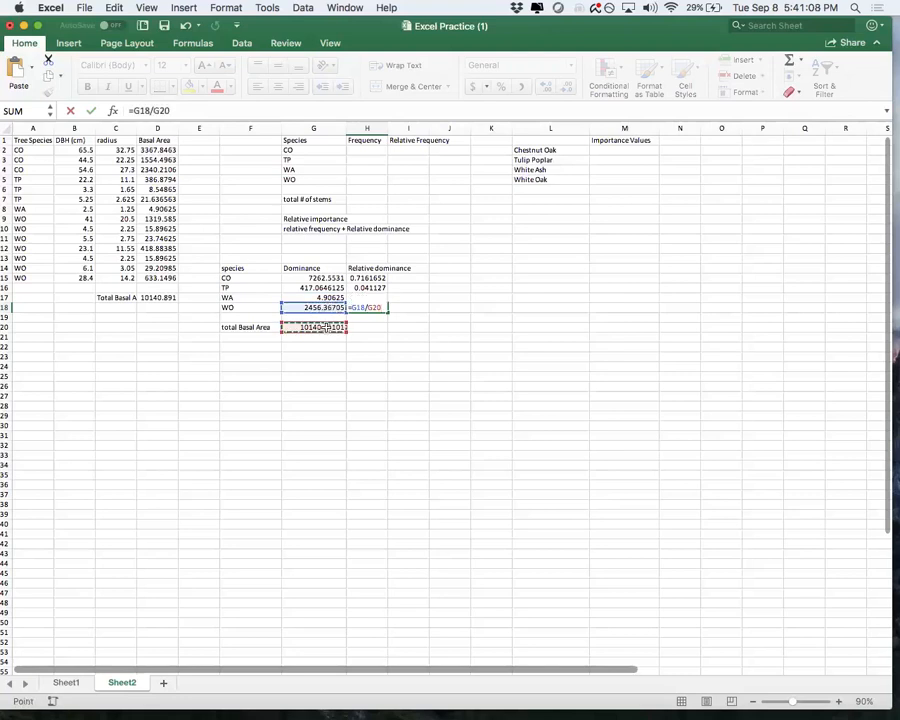
key("Return")
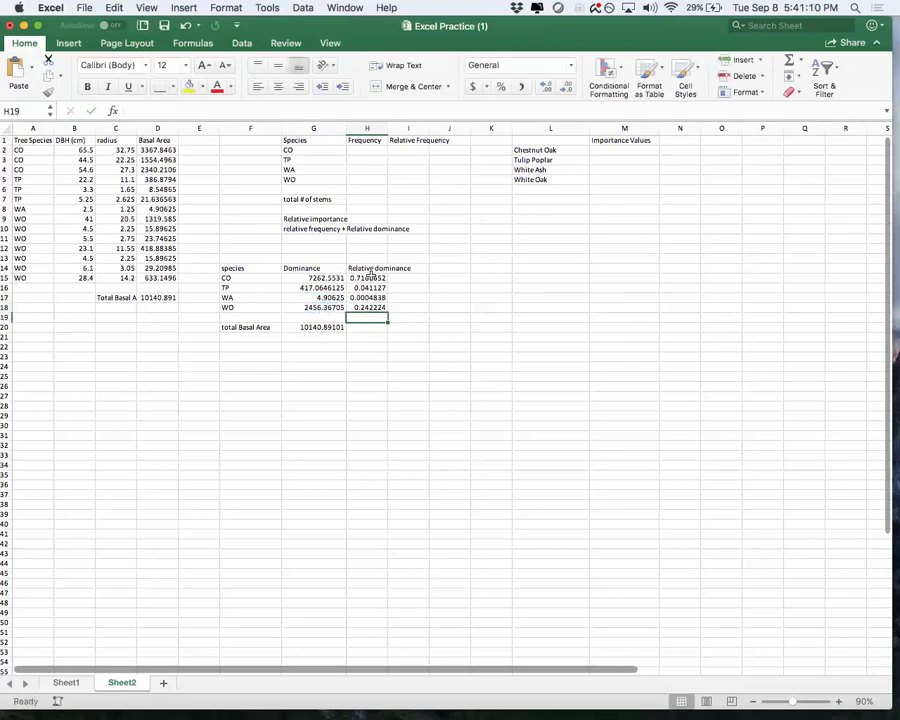
left_click(369, 278)
left_click(369, 288)
left_click(369, 298)
left_click(369, 308)
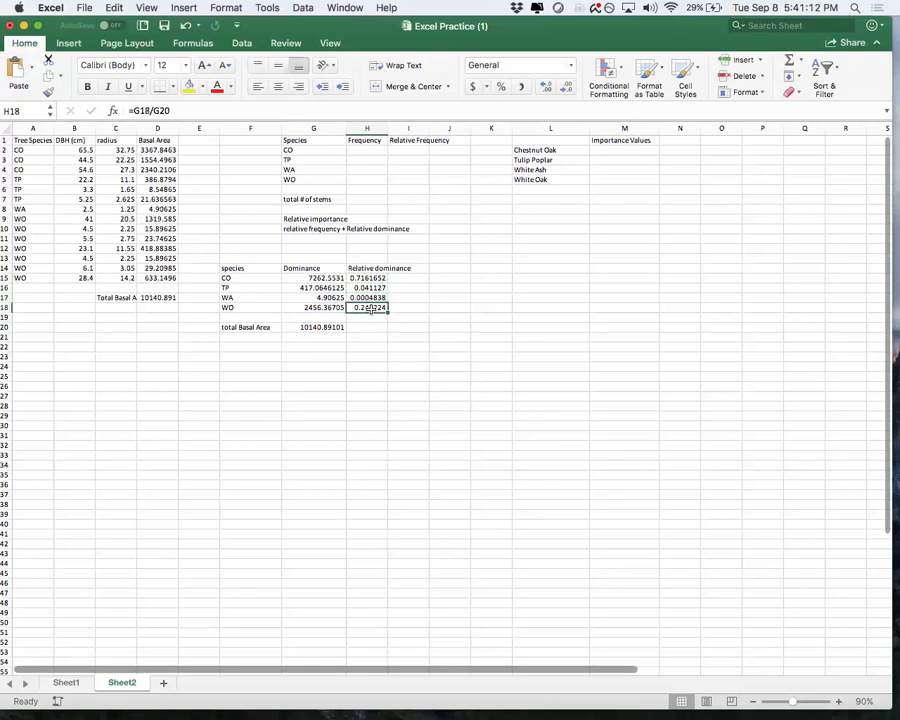
left_click_drag(292, 140, 442, 203)
left_click(418, 209)
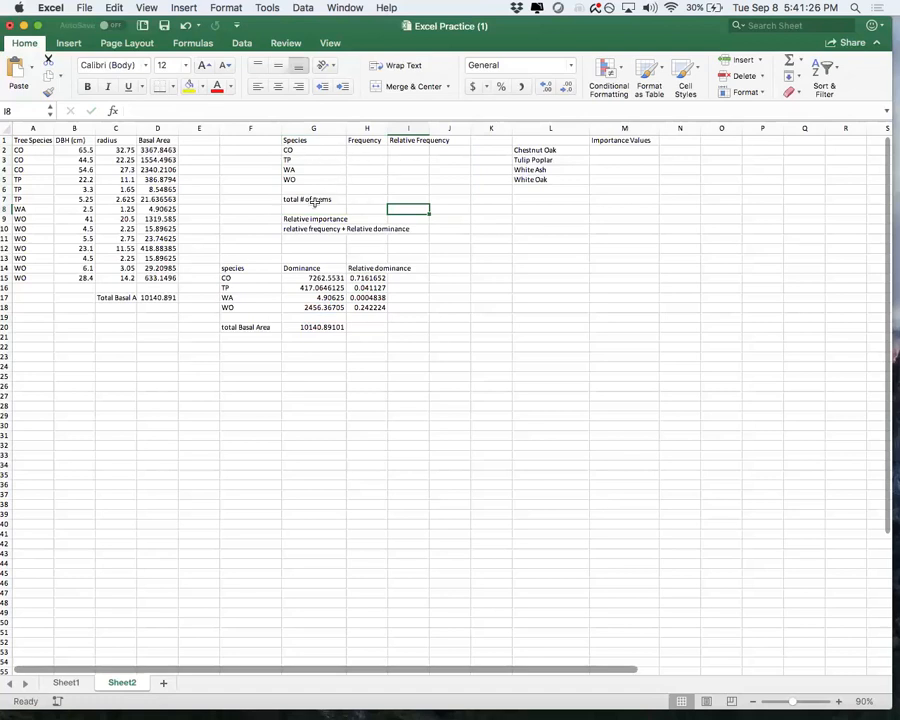
Step: Enter =COUNT(B2:B4) in H2 to get CO's frequency from its DBH entries
left_click(364, 150)
type("=count")
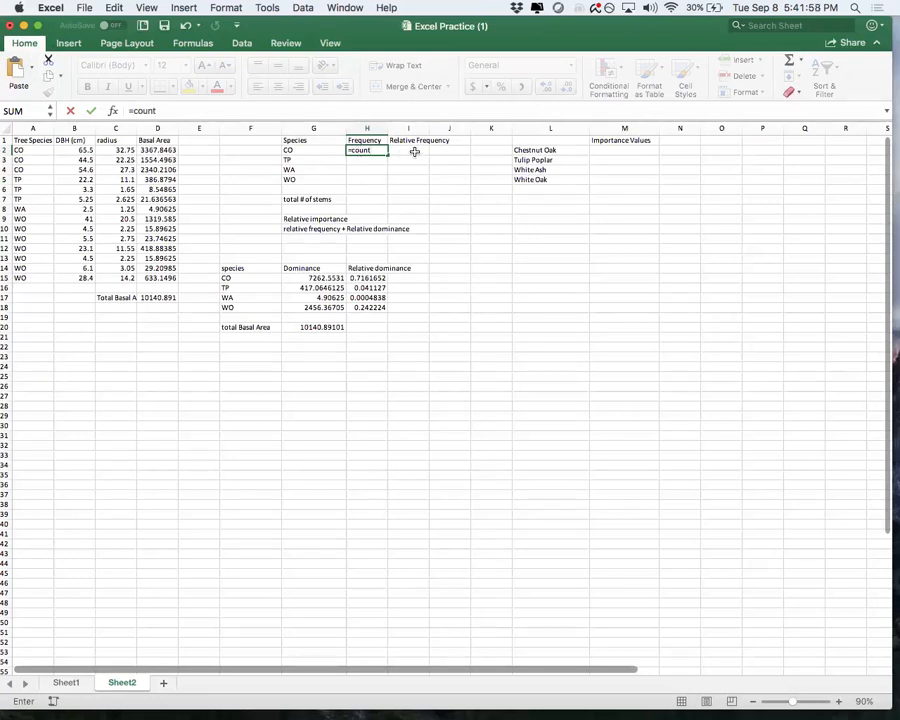
type("(")
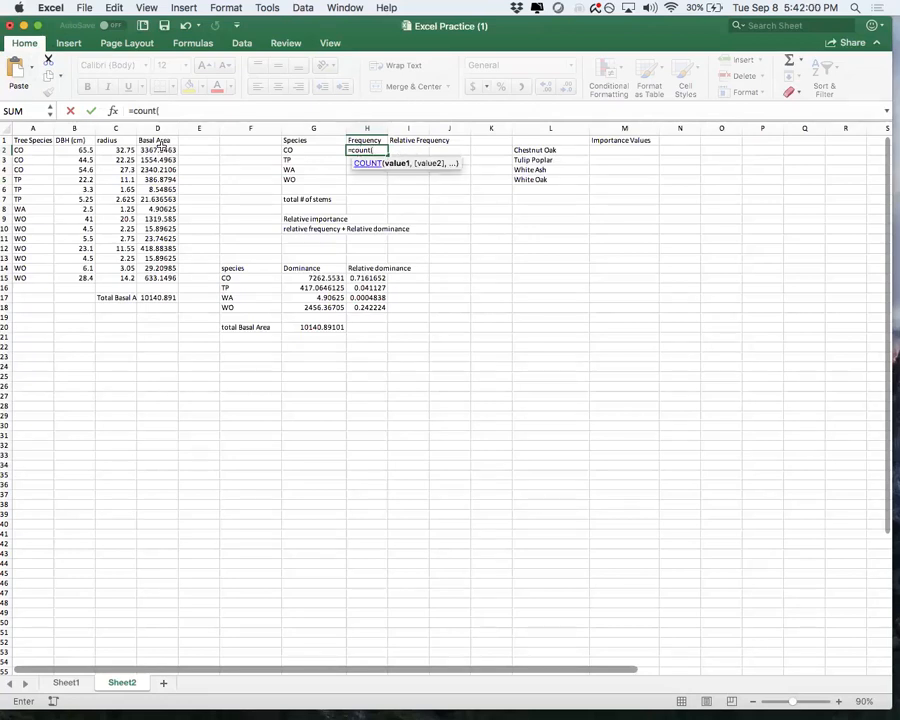
left_click_drag(83, 150, 84, 172)
key("Return")
left_click(370, 152)
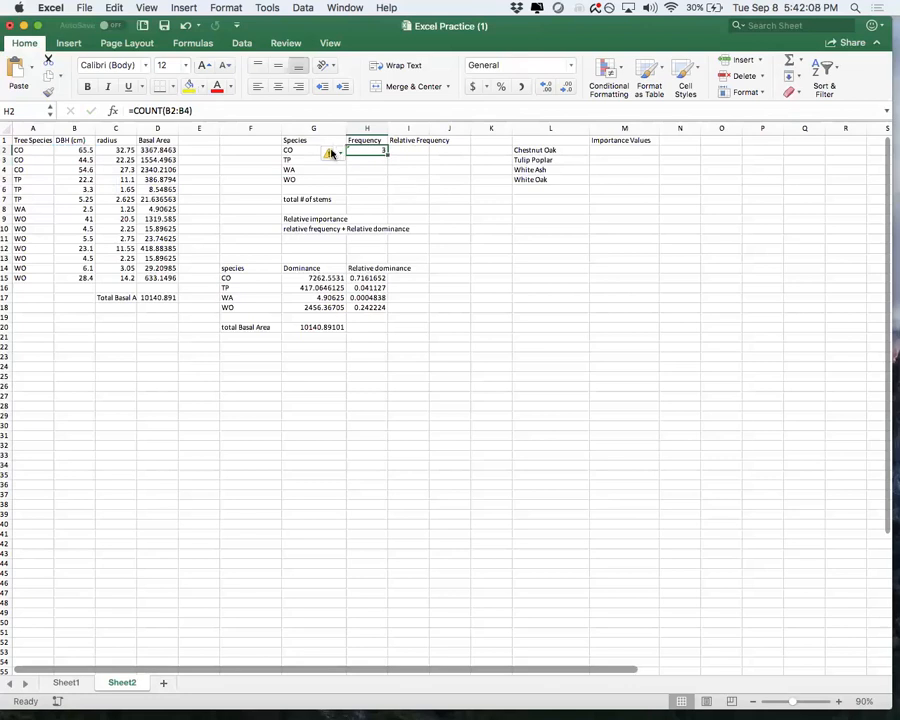
left_click(338, 156)
left_click(389, 155)
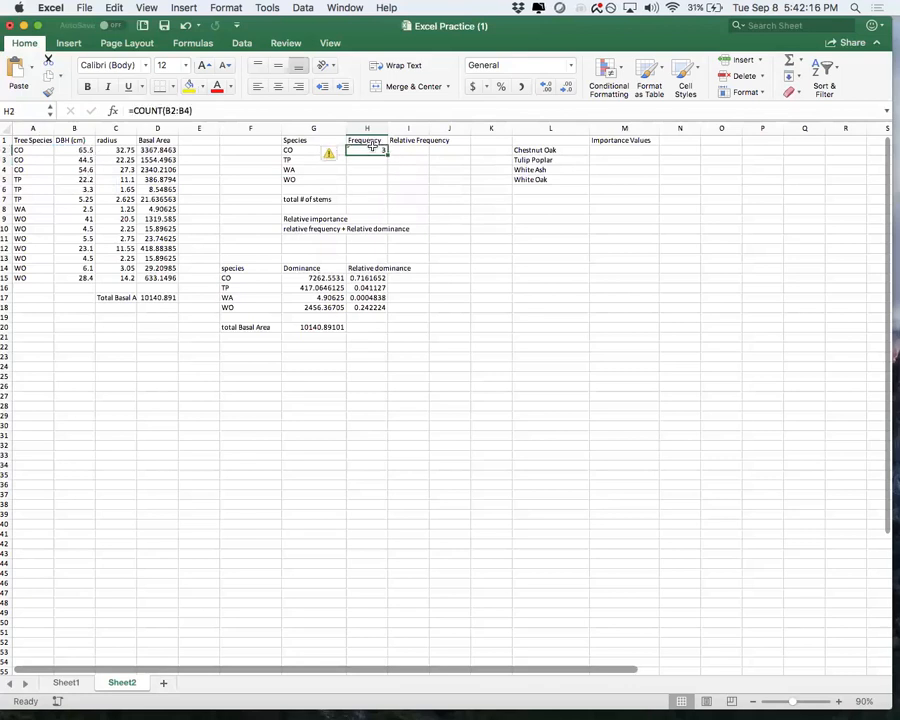
Step: Enter =COUNT(B5:B7) in H3 as the frequency of species TP
left_click(359, 161)
left_click(367, 149)
left_click(367, 161)
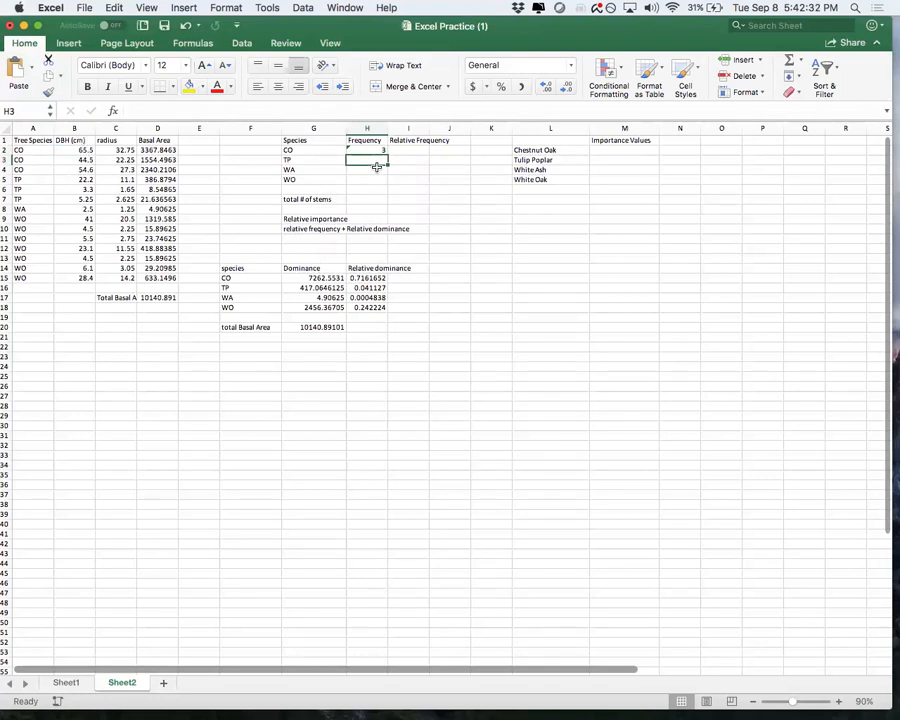
type("=co")
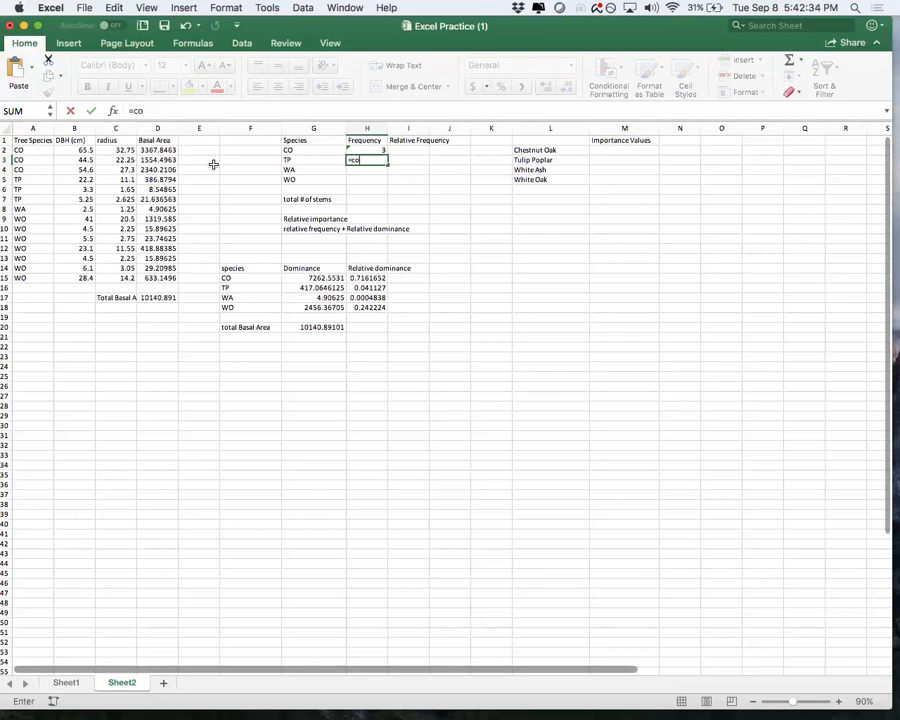
type("unt(")
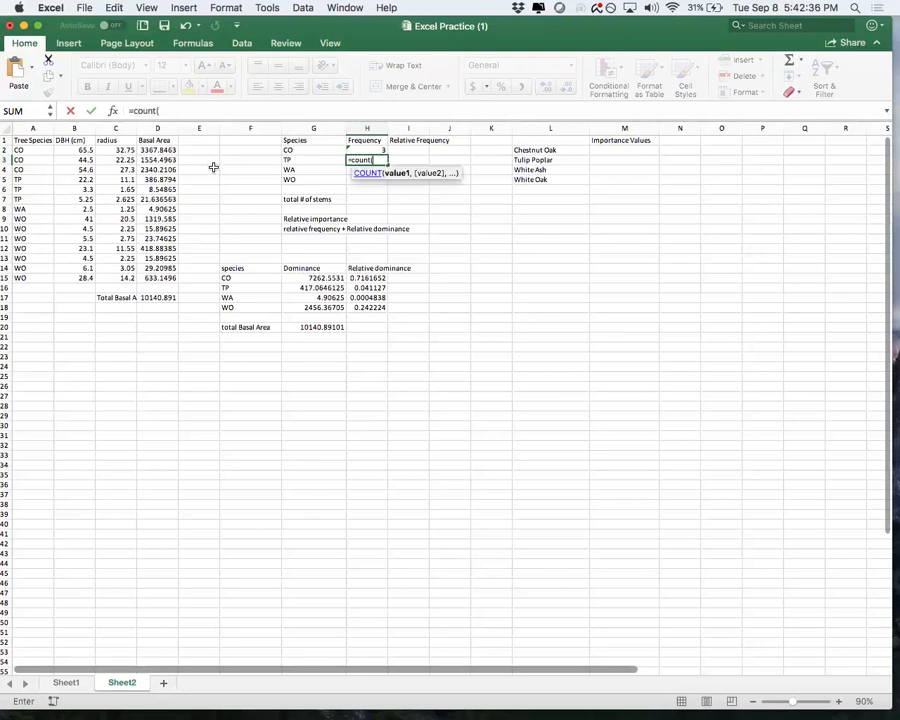
left_click_drag(85, 177, 82, 200)
key("Return")
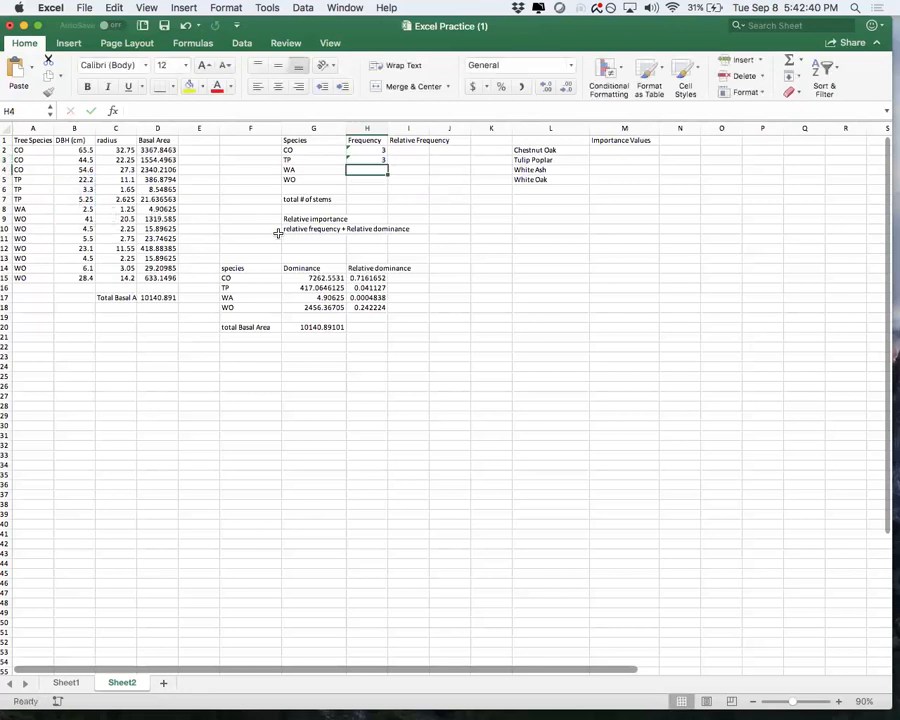
Step: Enter the frequency of WA as =COUNT(B8) in H4 and of WO as =COUNT(B9:B15) in H5
type("=count(")
left_click(75, 209)
key("Return")
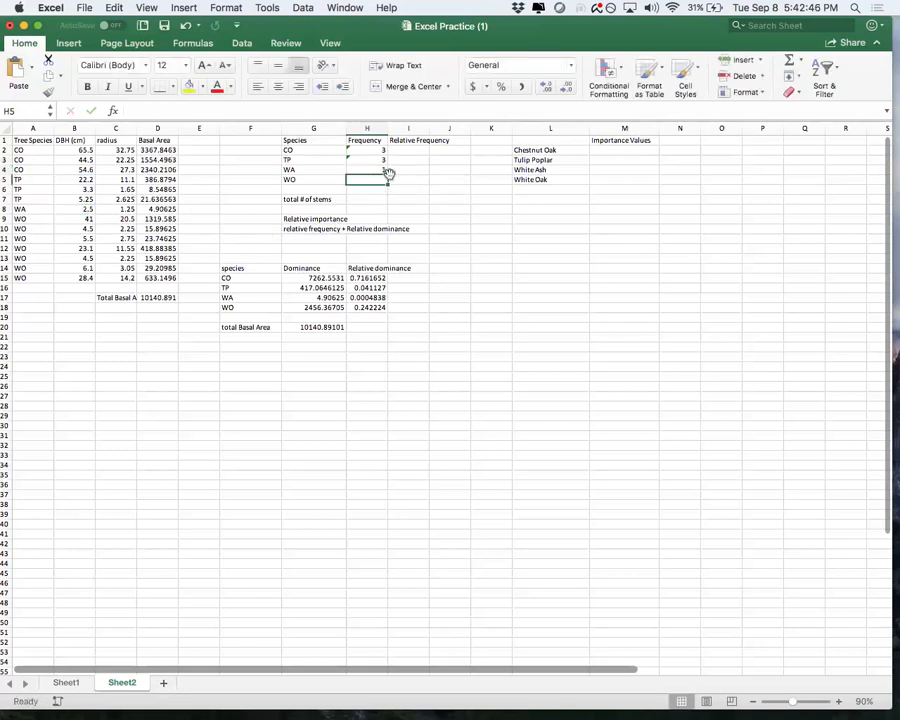
type("=")
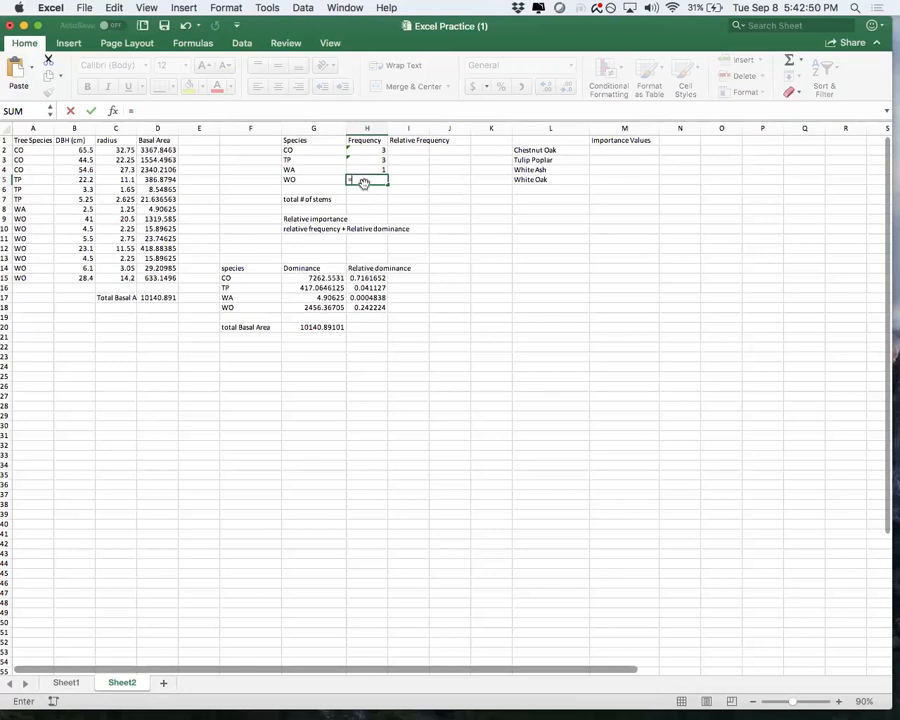
type("count(")
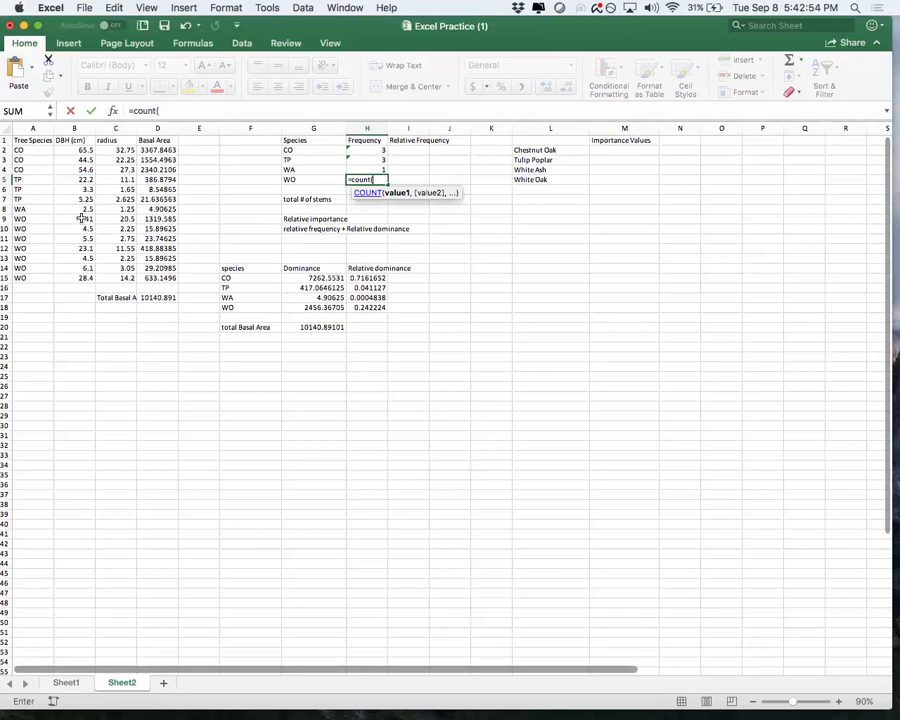
left_click_drag(80, 217, 82, 278)
key("Return")
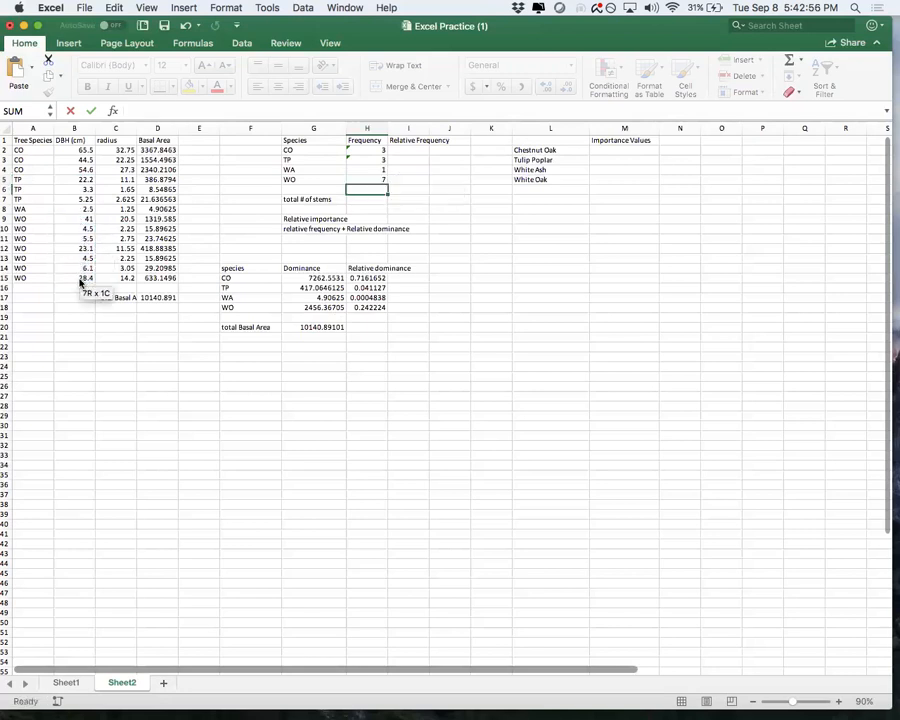
left_click(364, 179)
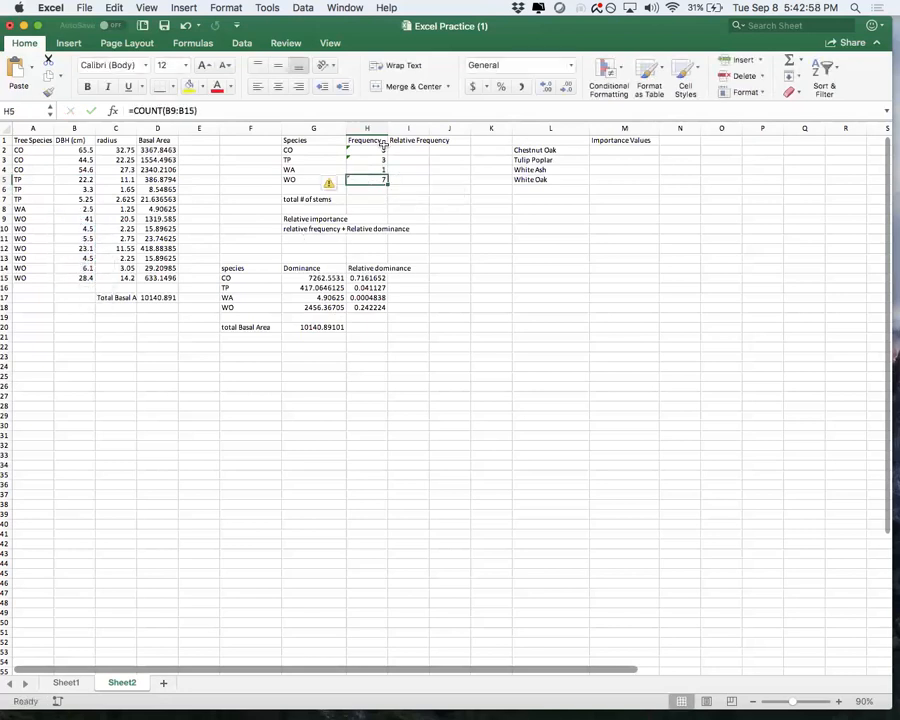
Step: Enter =SUM(H2:H5) in H7 to add the species frequencies into the total number of stems
left_click(364, 201)
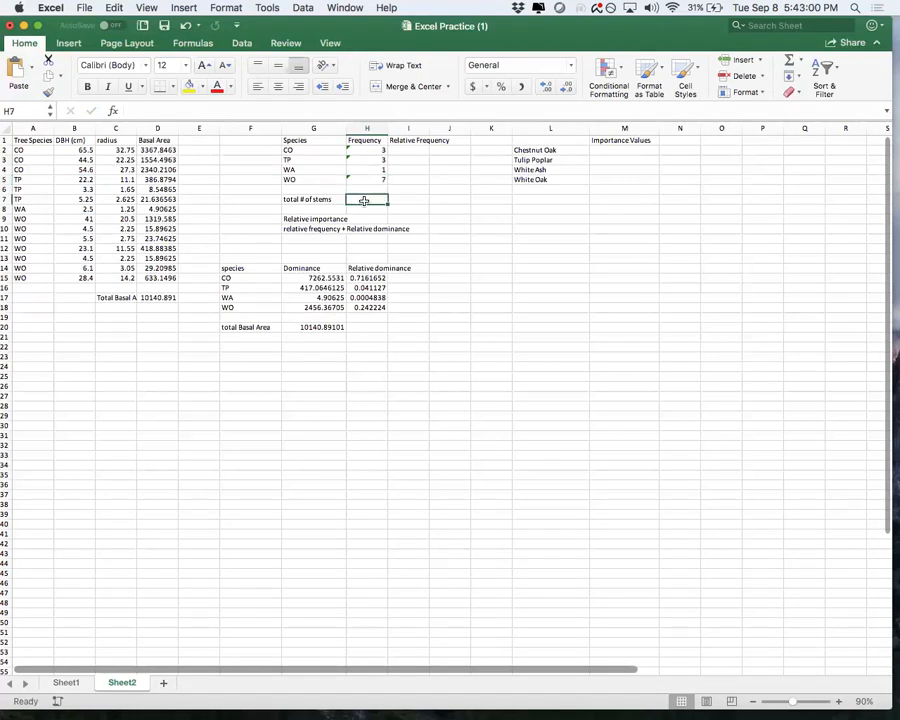
type("=sum(")
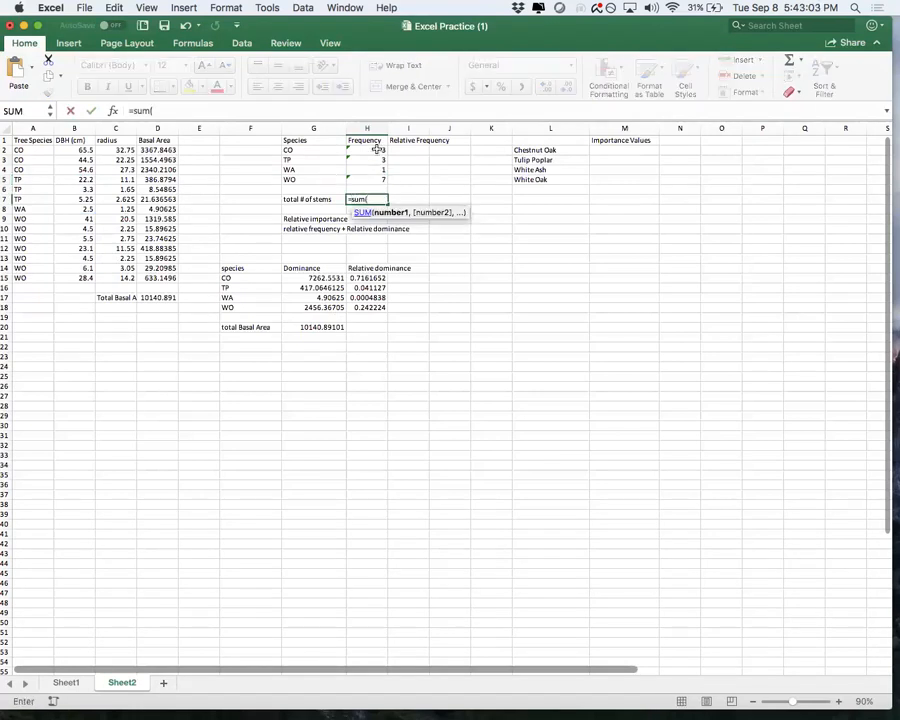
left_click_drag(373, 149, 374, 178)
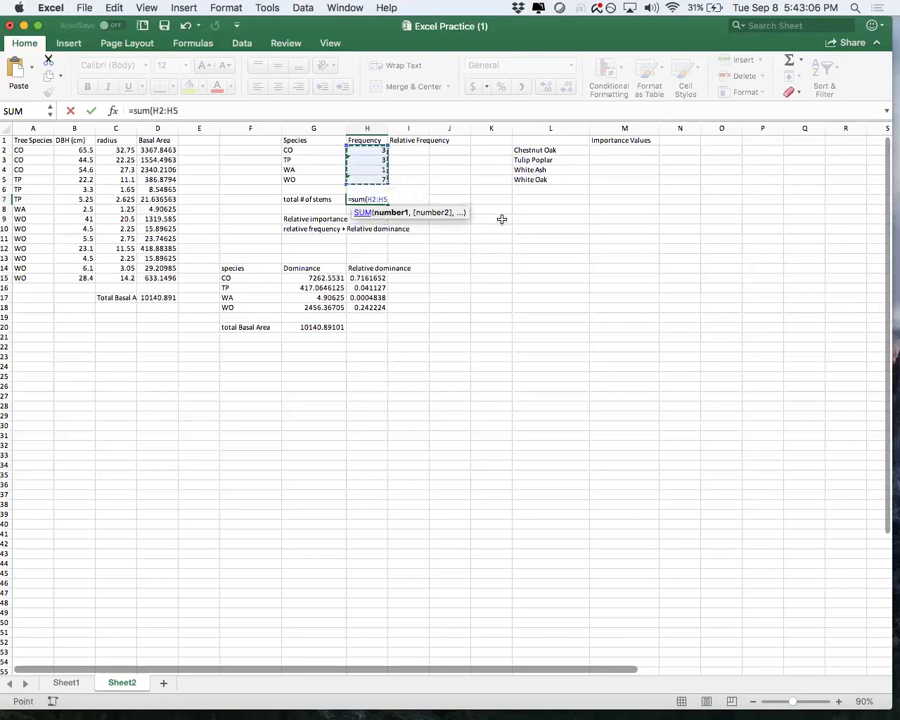
type(")")
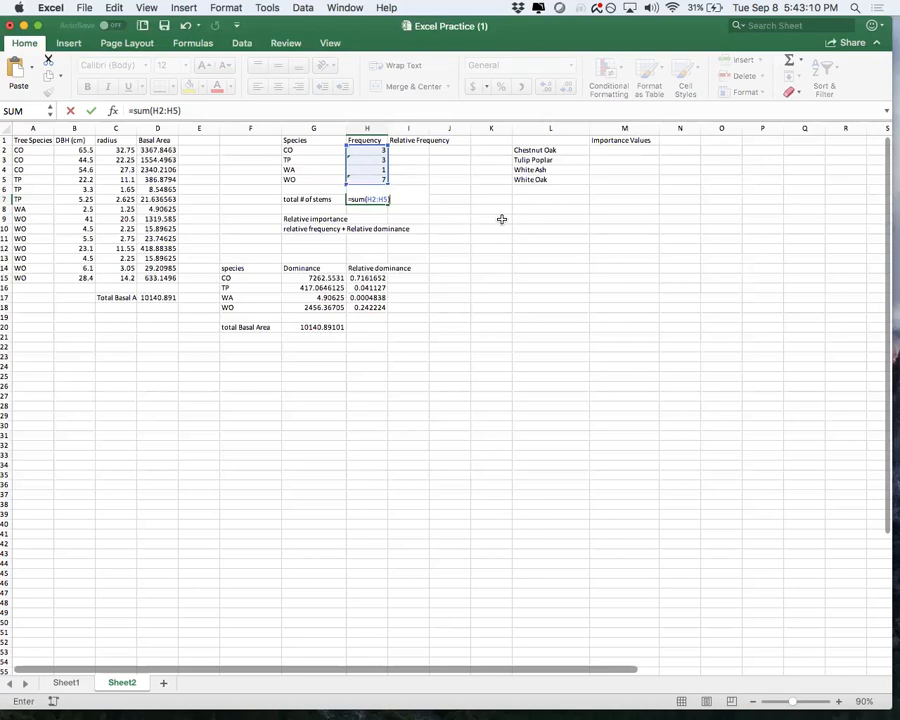
key("Return")
left_click(362, 200)
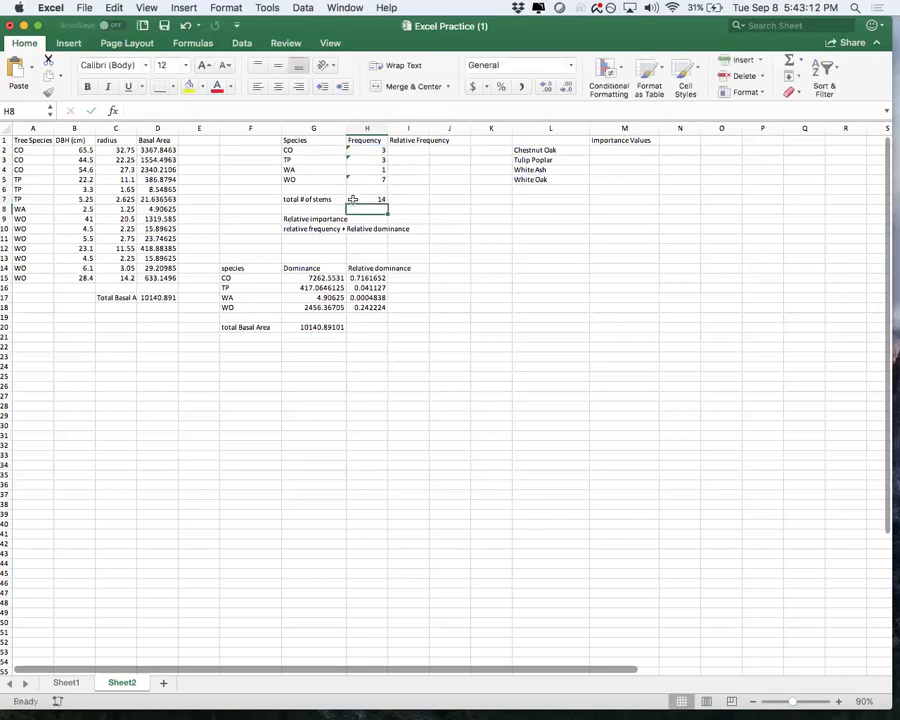
Step: Enter =H2/H7 in I2 to calculate CO's relative frequency from its frequency and the total number of stems
left_click(411, 150)
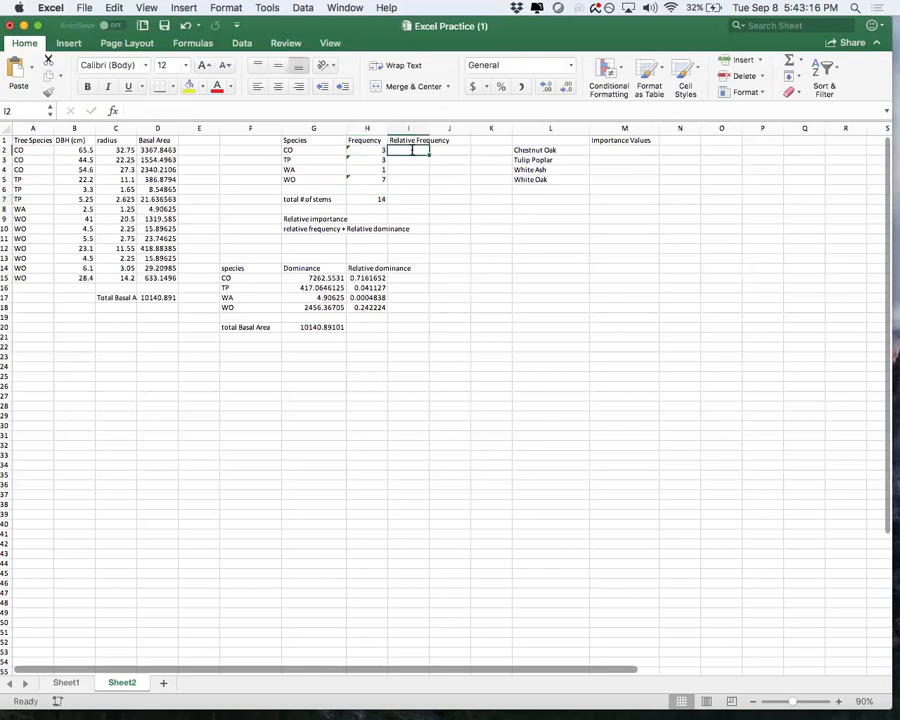
type("=")
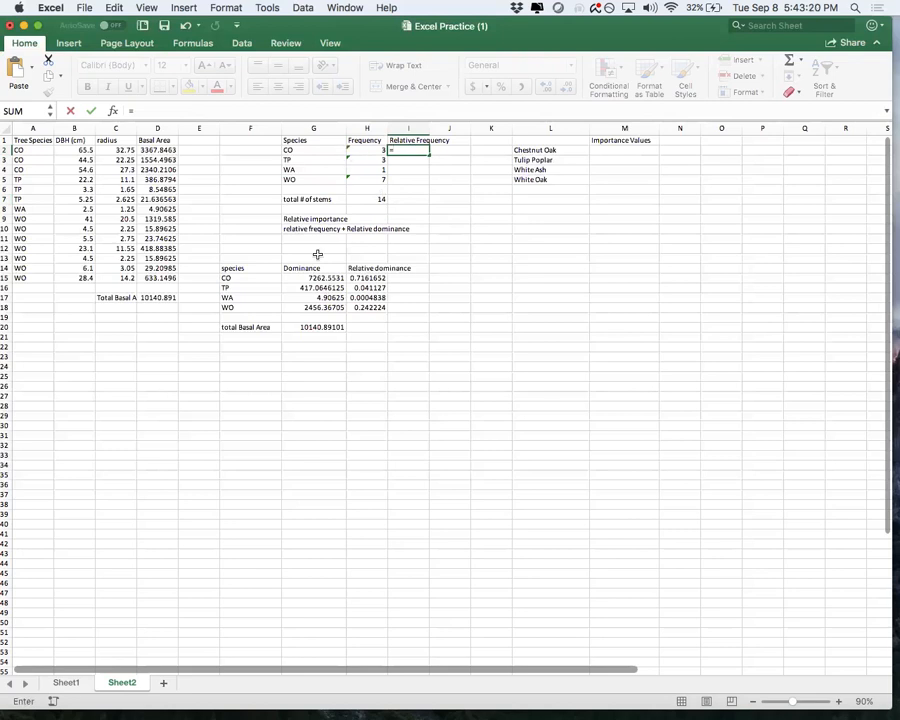
left_click(364, 150)
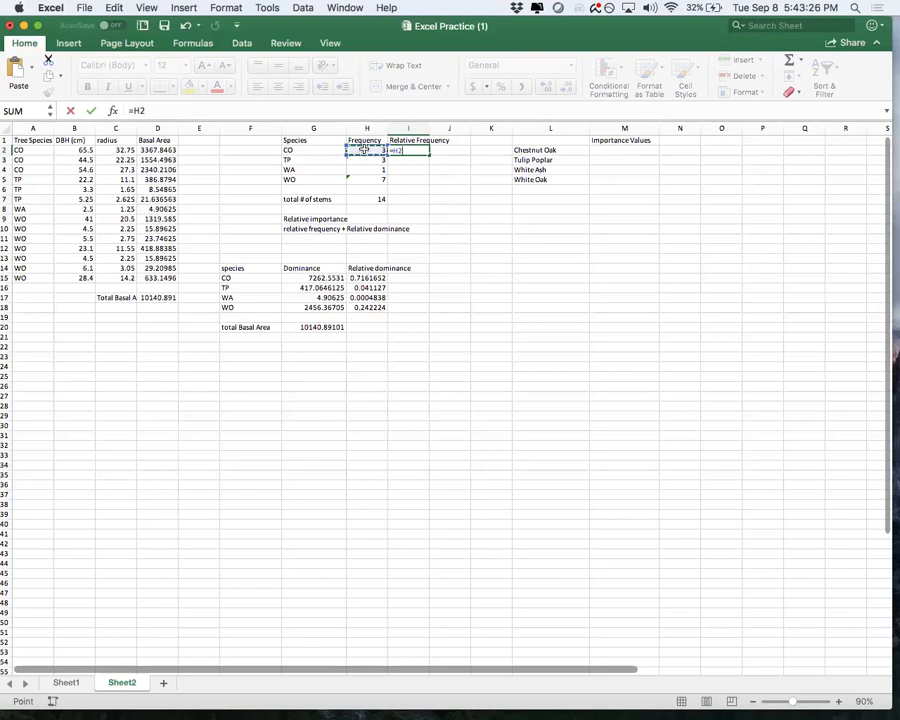
type("/")
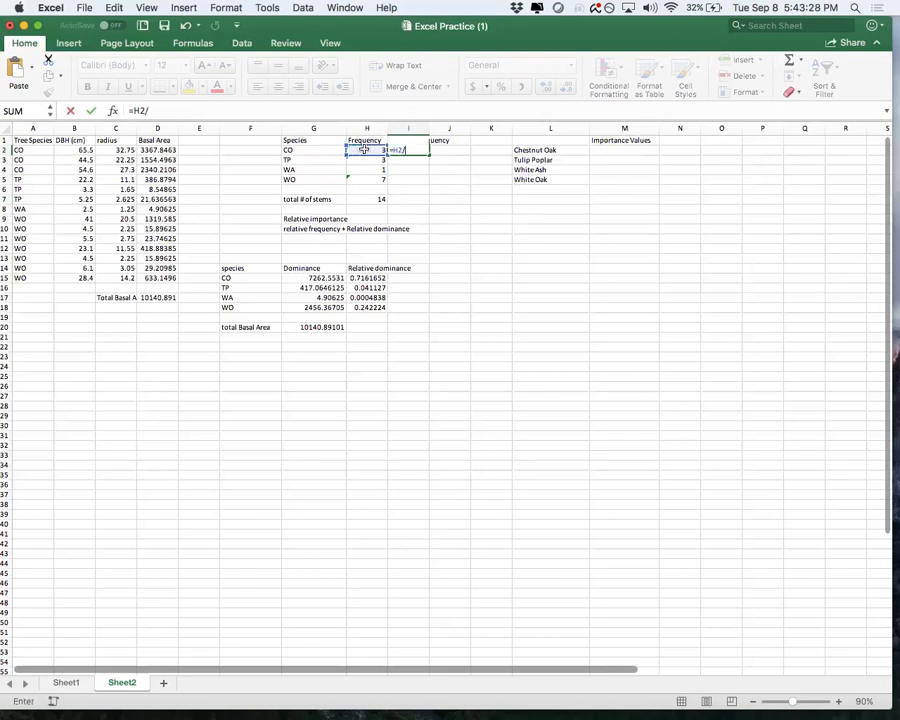
left_click(367, 199)
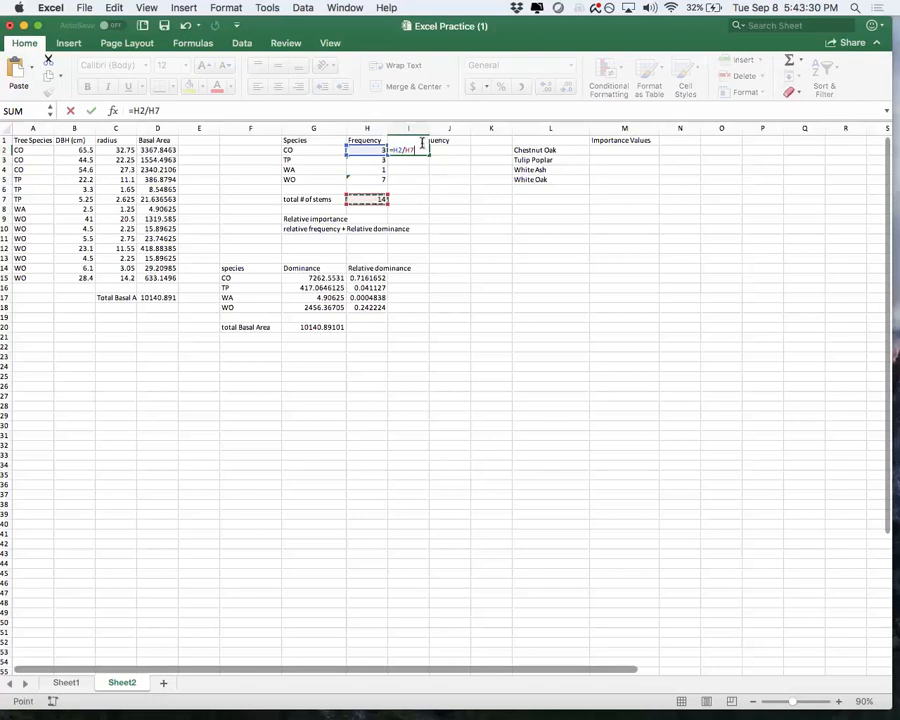
key("Return")
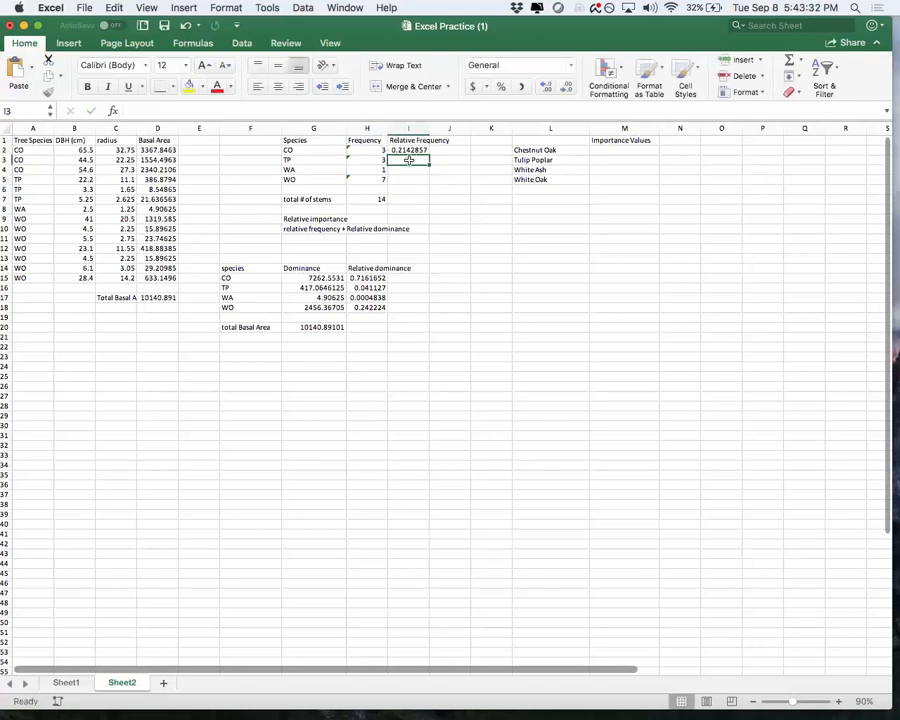
Step: Enter =H3/H7 in I3 to calculate TP's relative frequency from its frequency and the total number of stems
type("=")
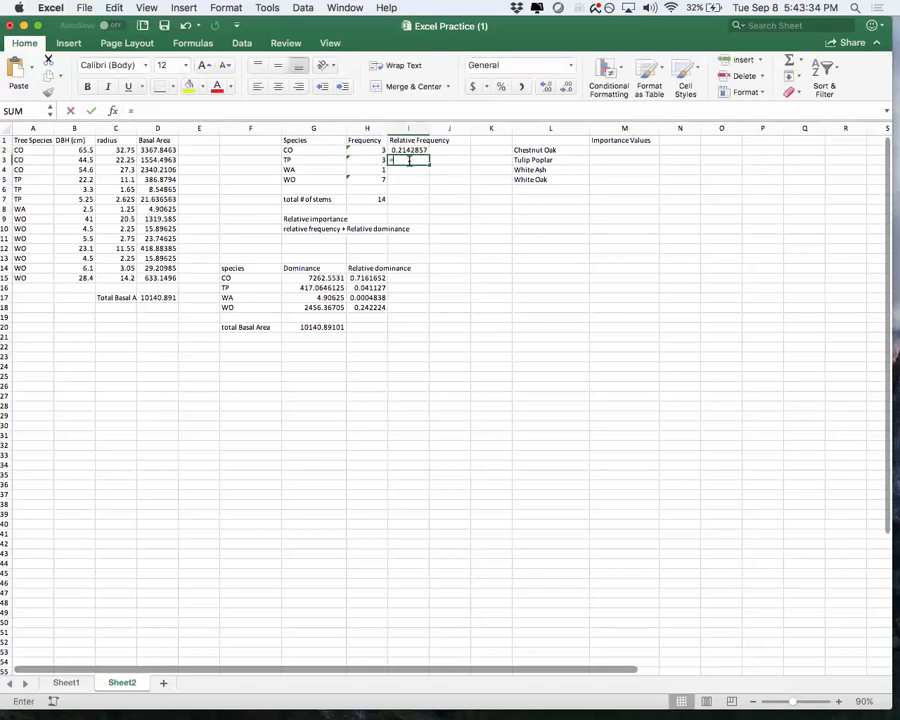
left_click(379, 160)
type("/")
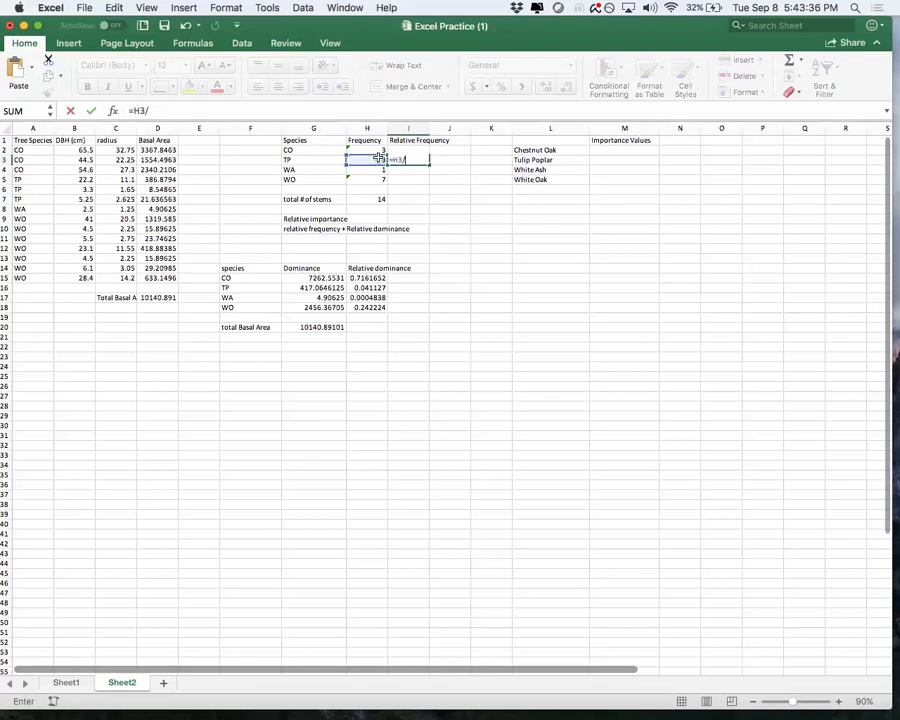
left_click(376, 199)
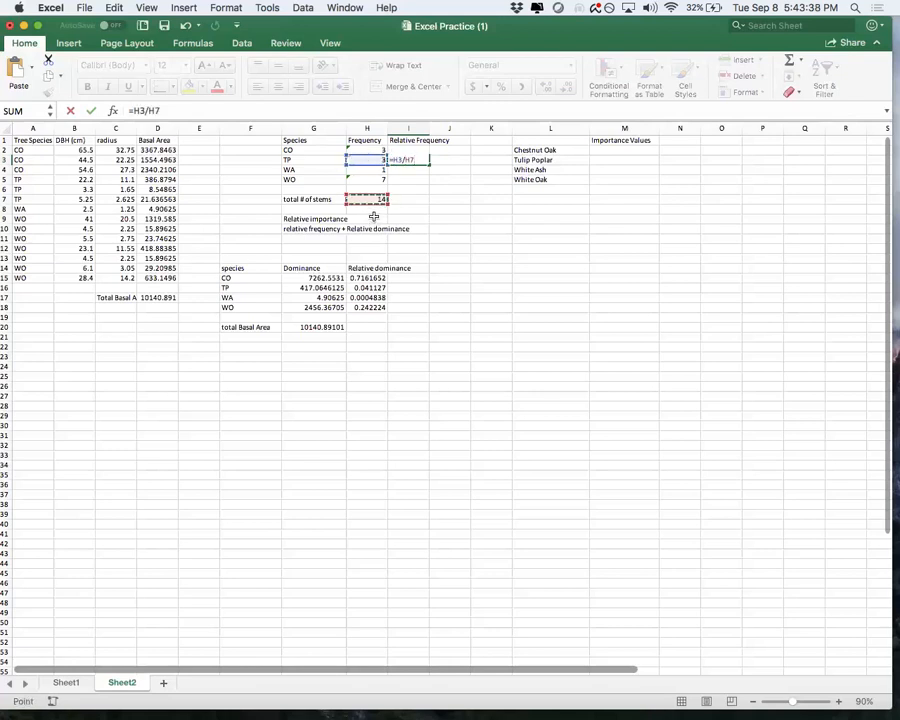
key("Return")
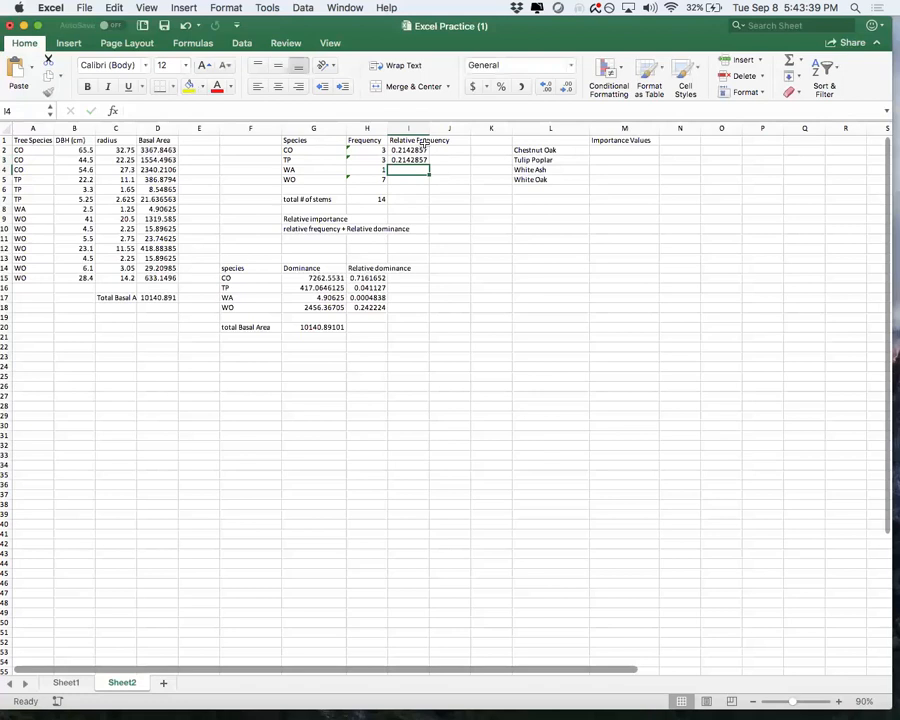
Step: Enter =H4/H7 in I4 to calculate WA's relative frequency
type("=")
left_click(380, 170)
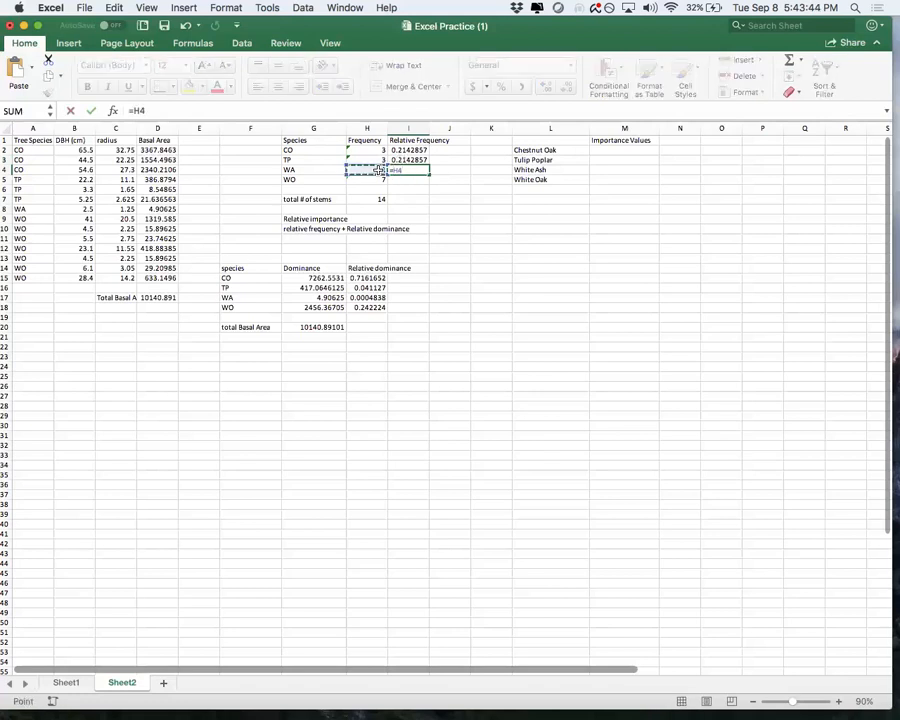
type("/")
left_click(379, 199)
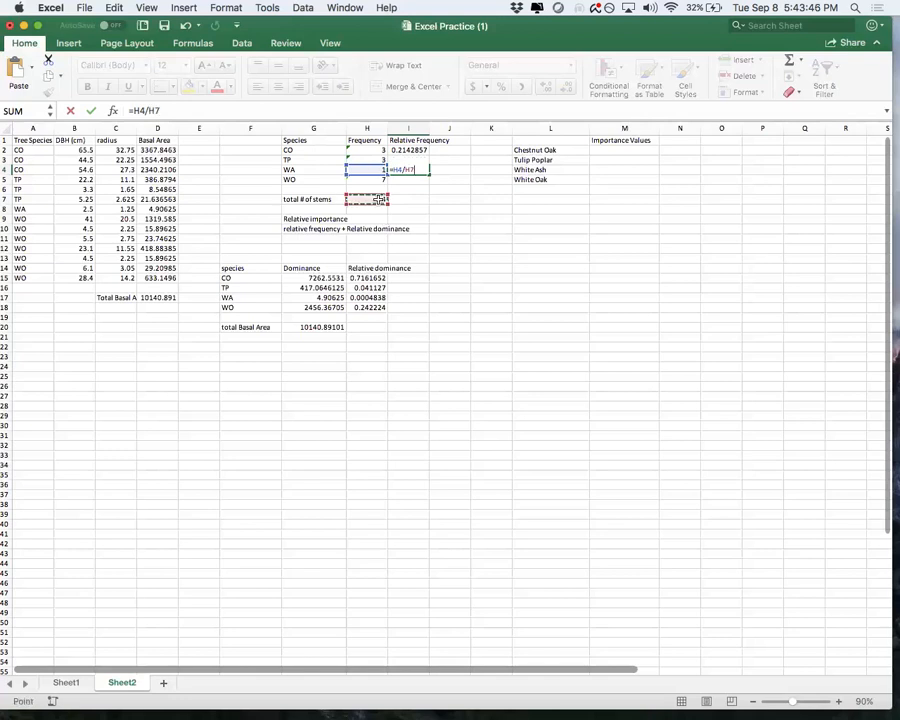
key("Return")
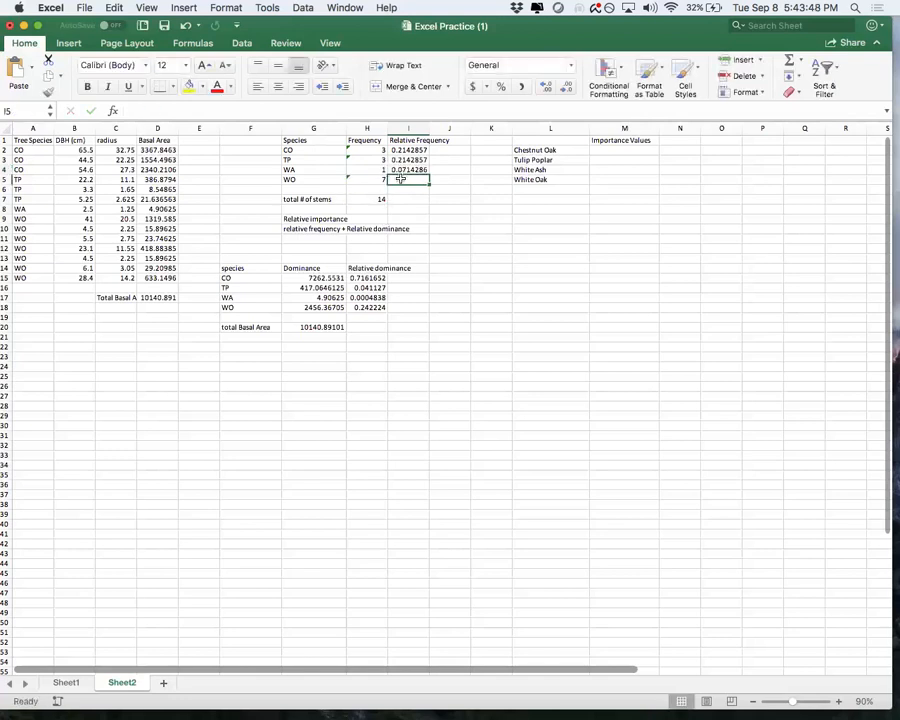
Step: Enter =H5/H7 in I5 to calculate WO's relative frequency
type("=")
left_click(373, 179)
type("/")
left_click(376, 199)
key("Return")
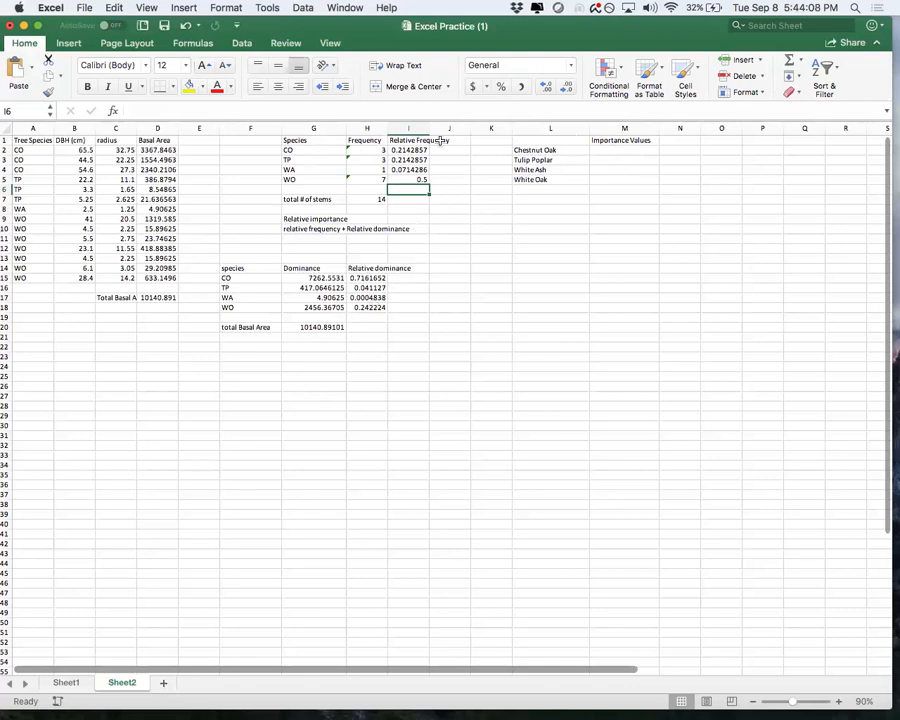
Step: Enter =I2+H15 in M2 to add Chestnut Oak's relative frequency and relative dominance into its importance value
left_click(620, 151)
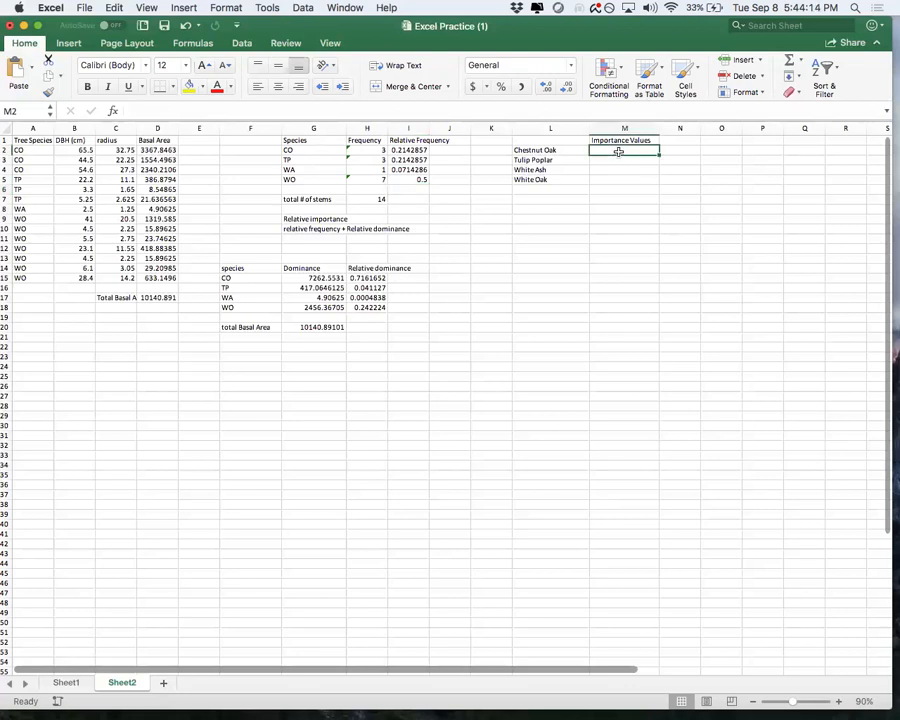
type("=")
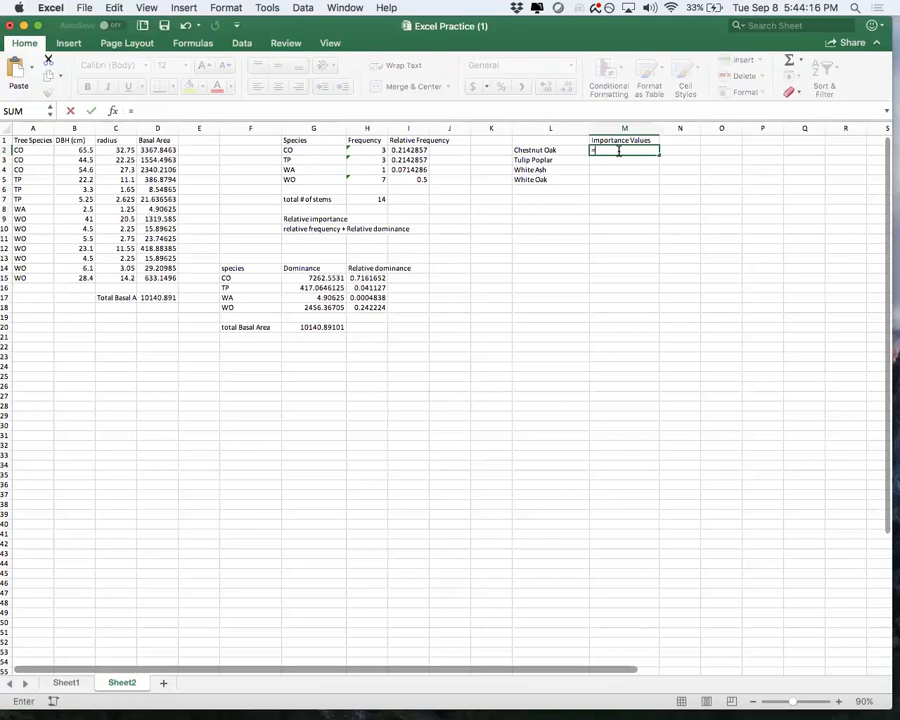
left_click(408, 152)
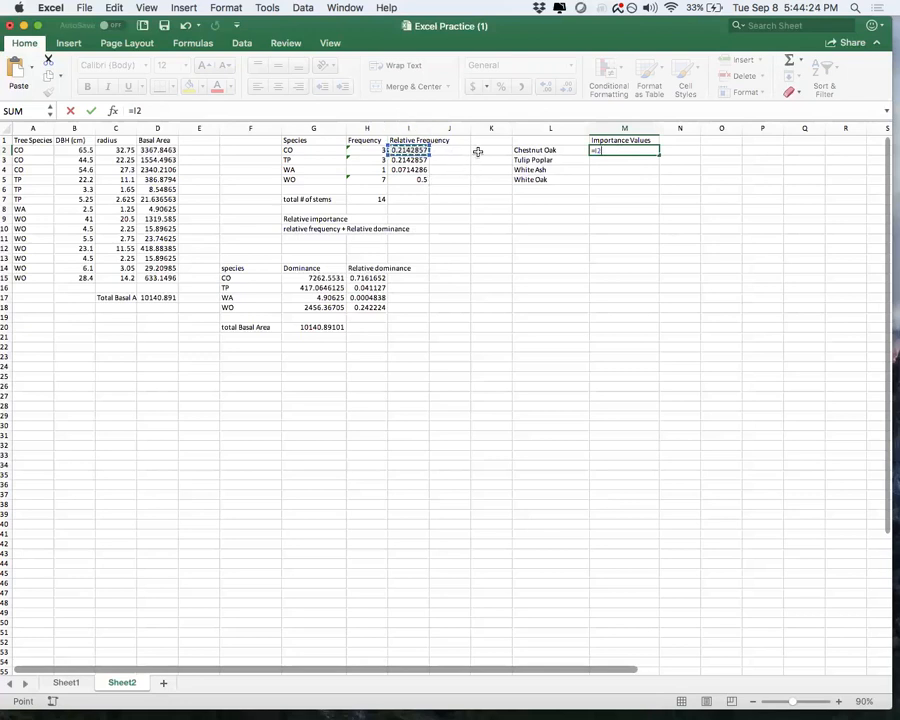
type("+")
left_click(366, 280)
key("Return")
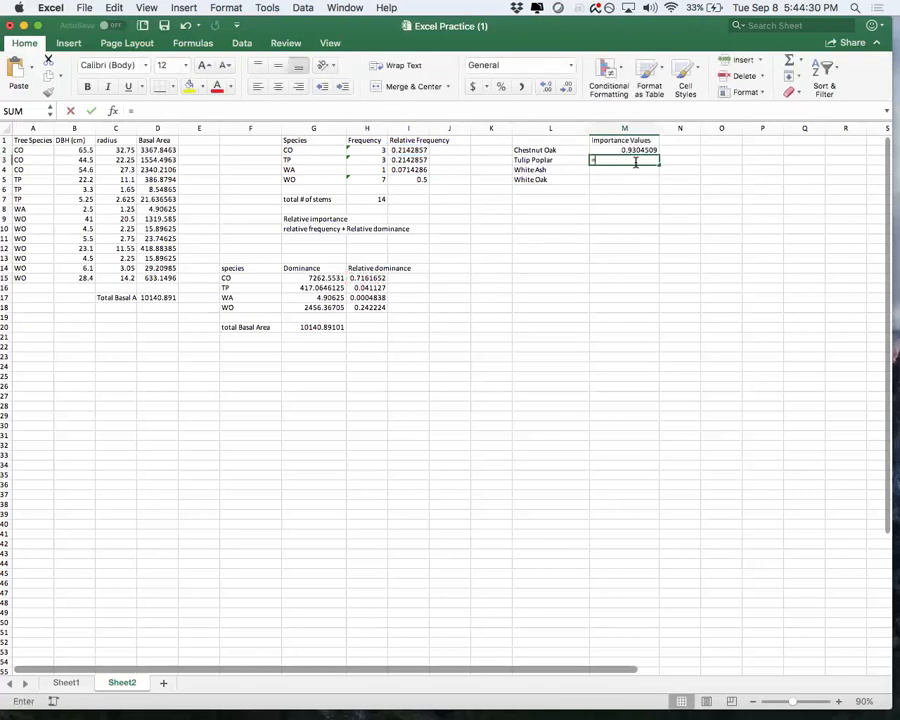
Step: Enter =I3+H16 in M3 as Tulip Poplar's importance value
type("=")
left_click(410, 160)
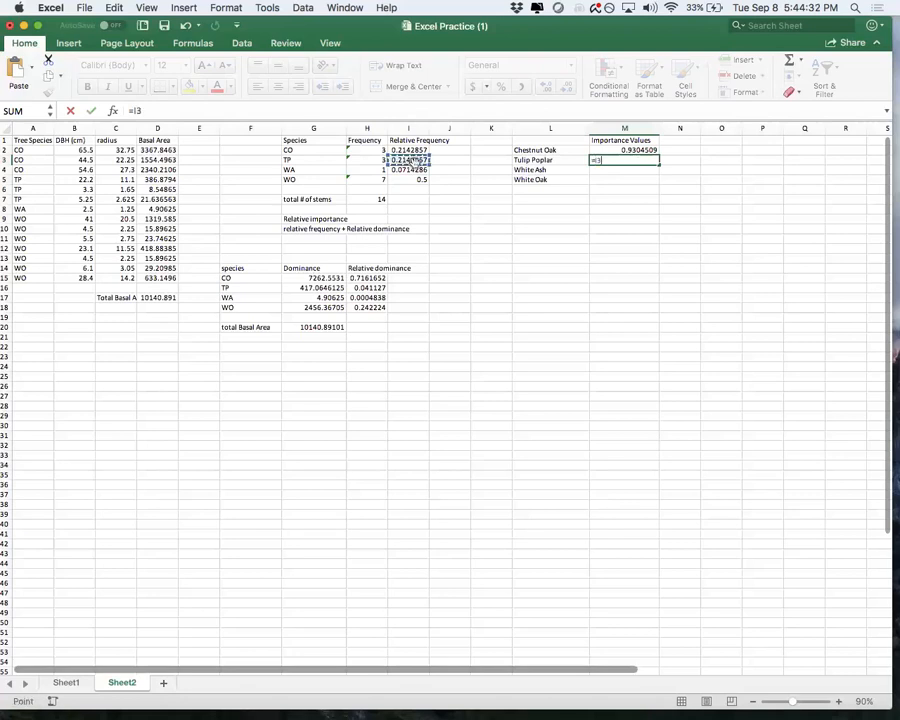
type("+")
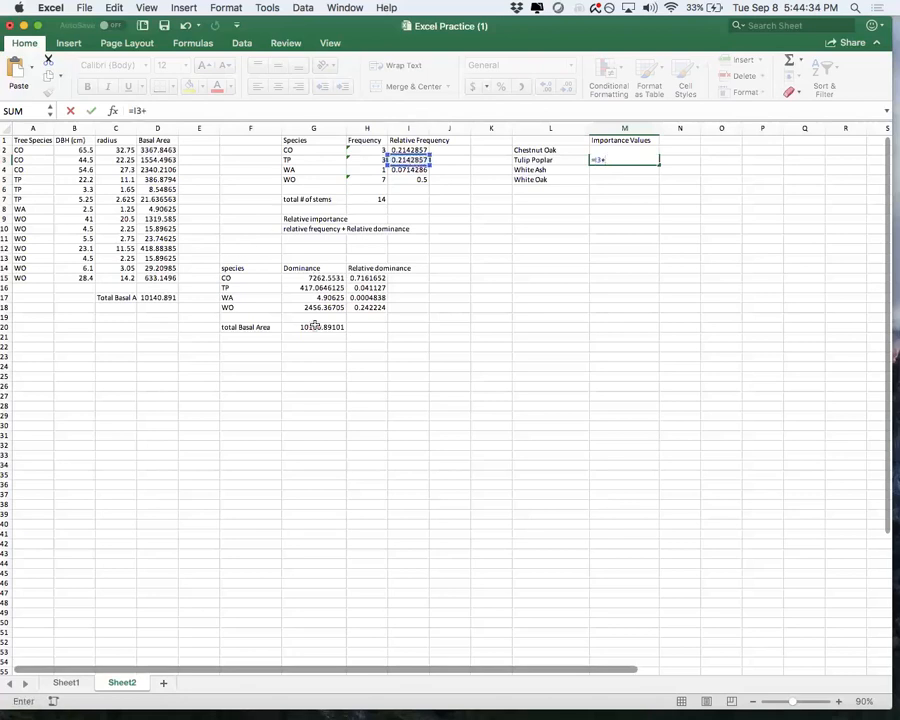
left_click(373, 288)
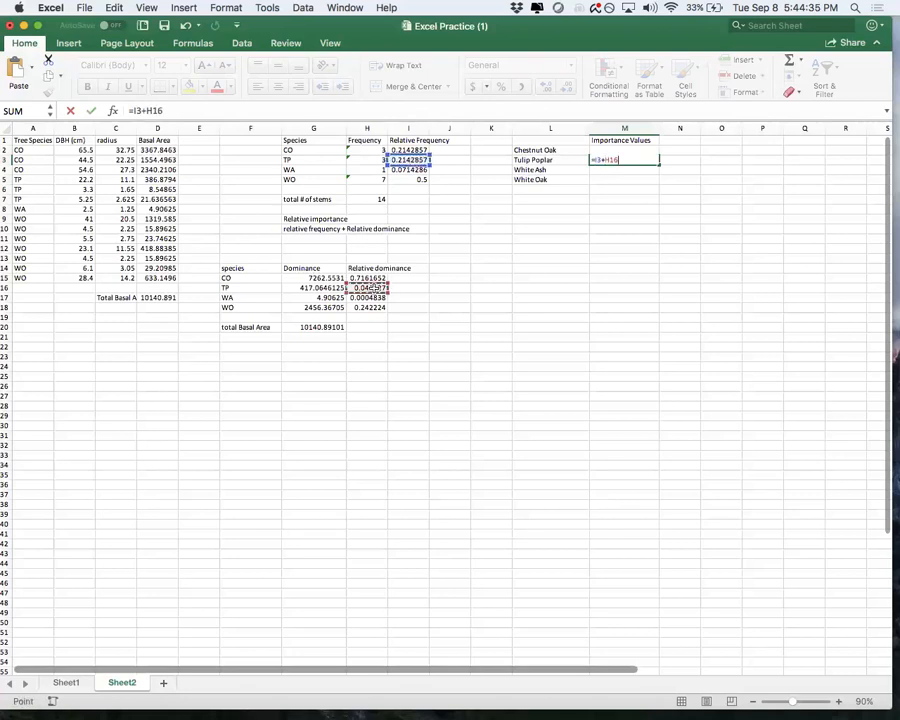
key("Return")
Step: Enter =I4+H17 in M4 as White Ash's importance value
type("=")
left_click(399, 170)
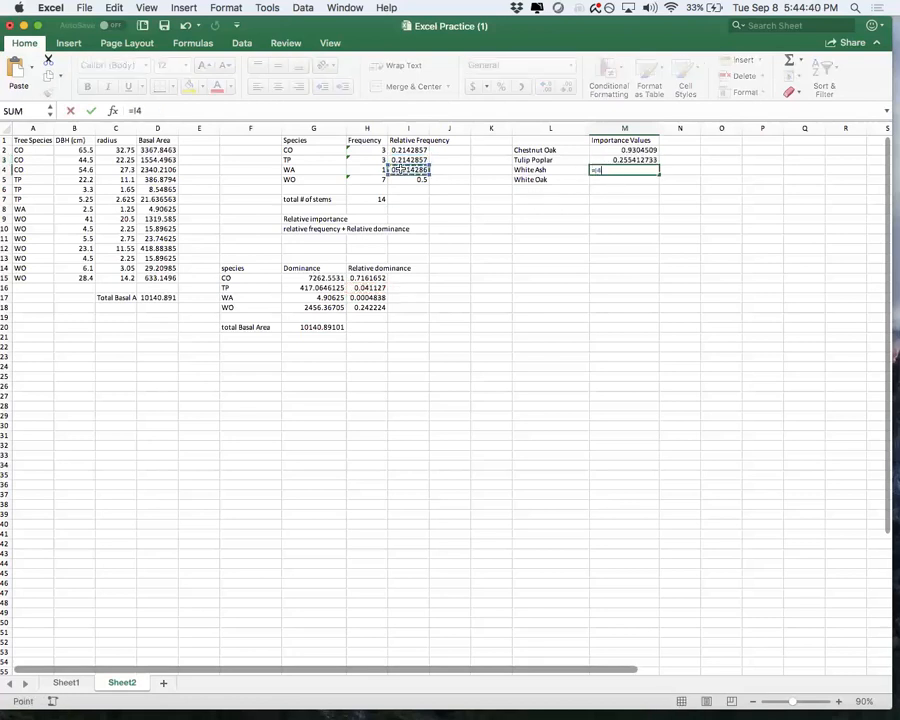
type("+")
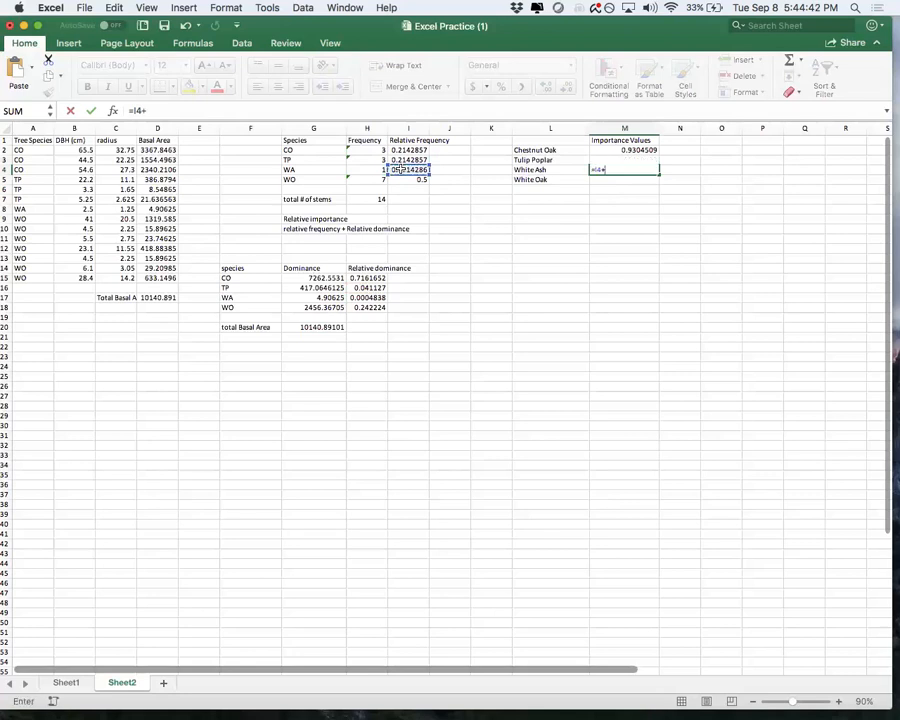
left_click(370, 298)
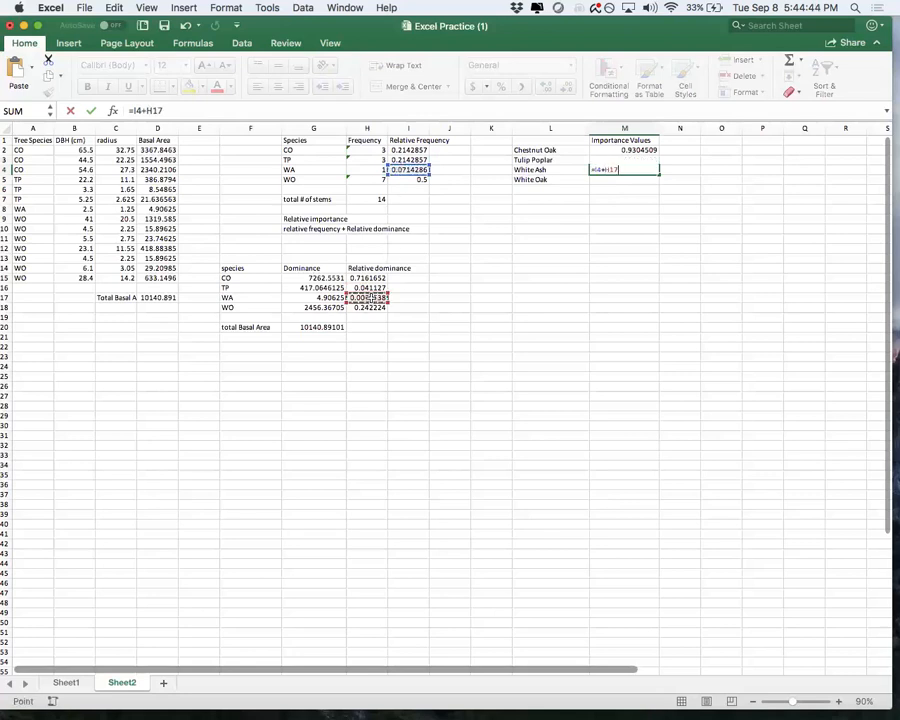
key("Return")
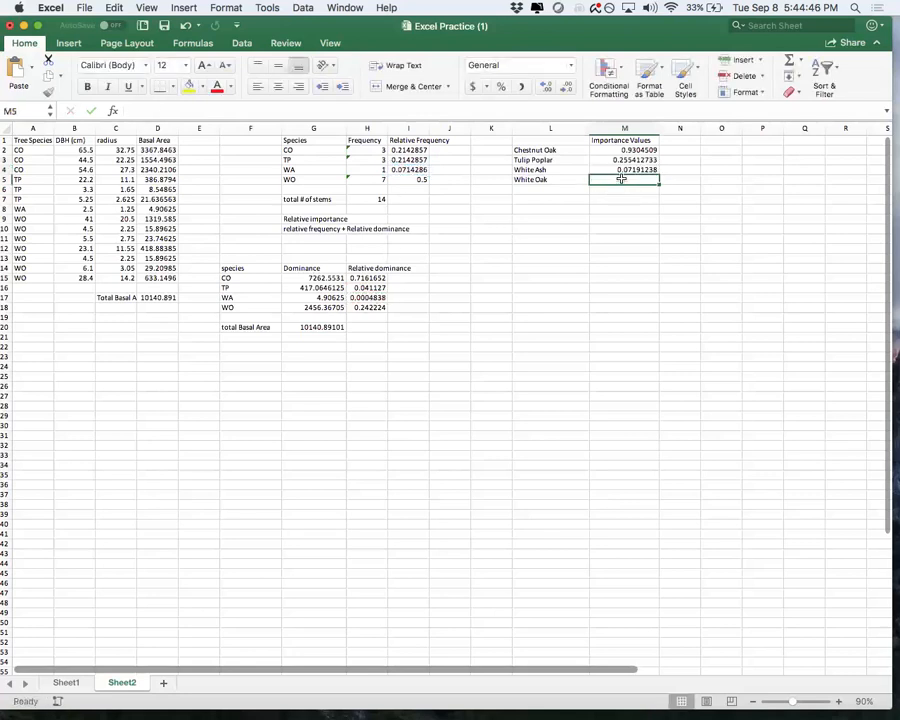
Step: Enter =I5+H18 in M5 as White Oak's importance value
type("=")
left_click(408, 180)
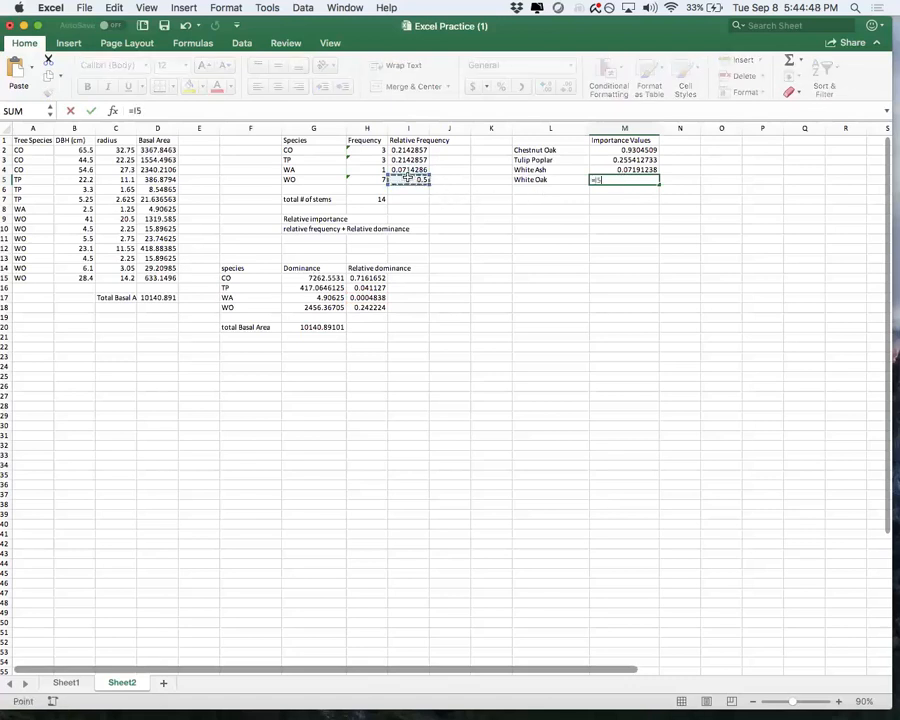
type("+")
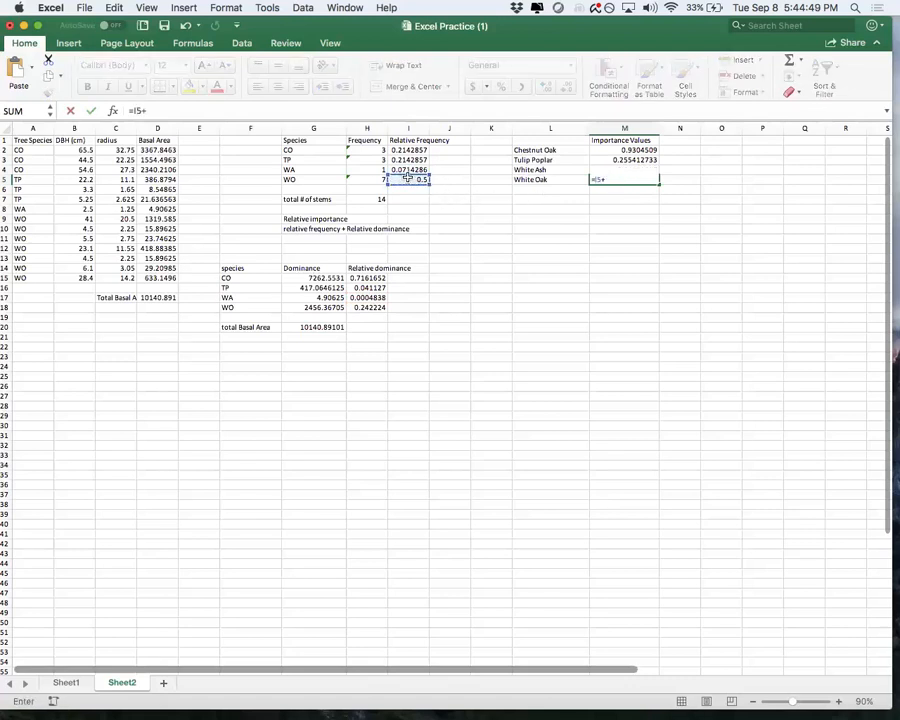
left_click(362, 308)
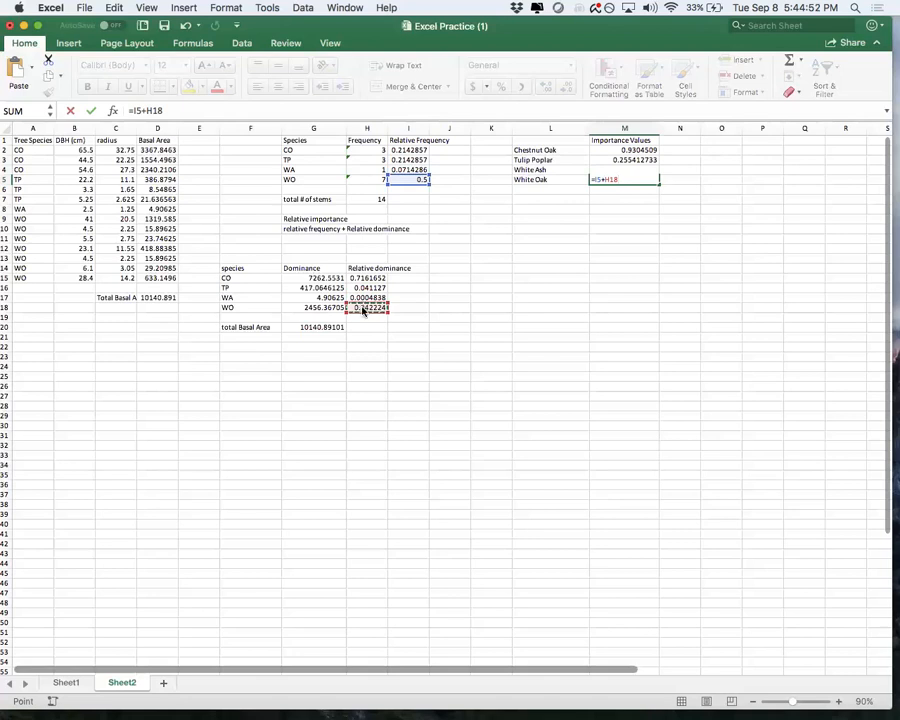
key("Return")
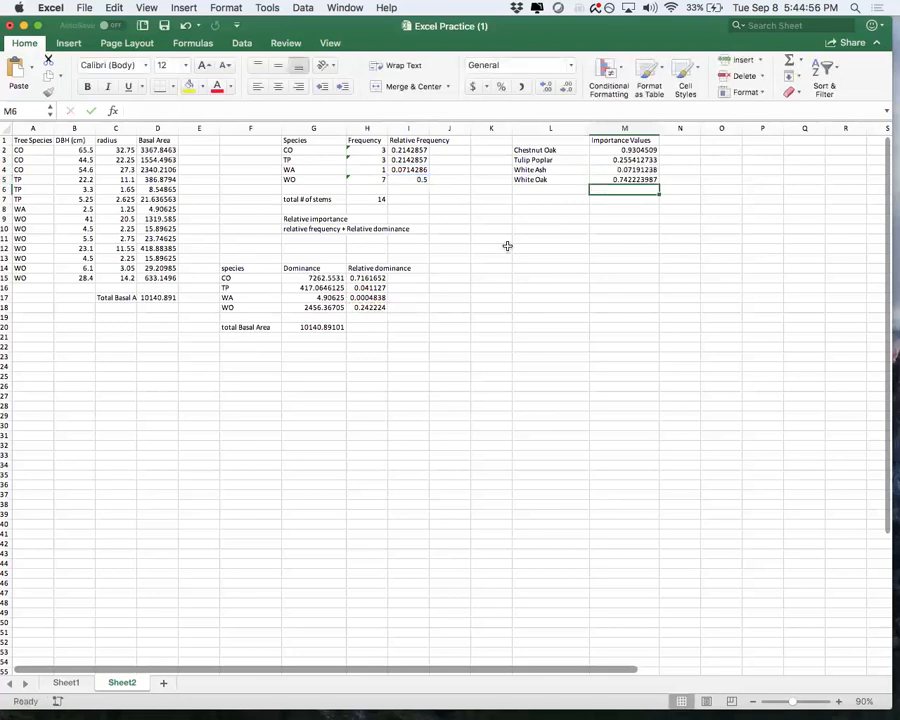
mouse_move(522, 141)
left_mouse_down()
mouse_move(634, 185)
mouse_move(582, 174)
mouse_move(527, 144)
left_mouse_up()
left_click(628, 196)
left_click(650, 150)
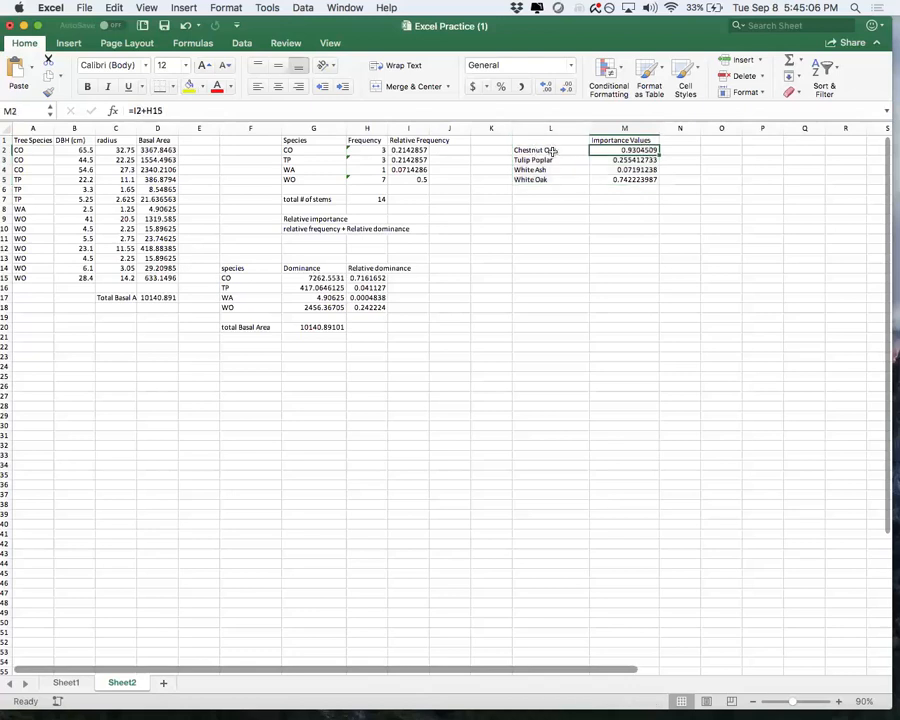
left_click(638, 170)
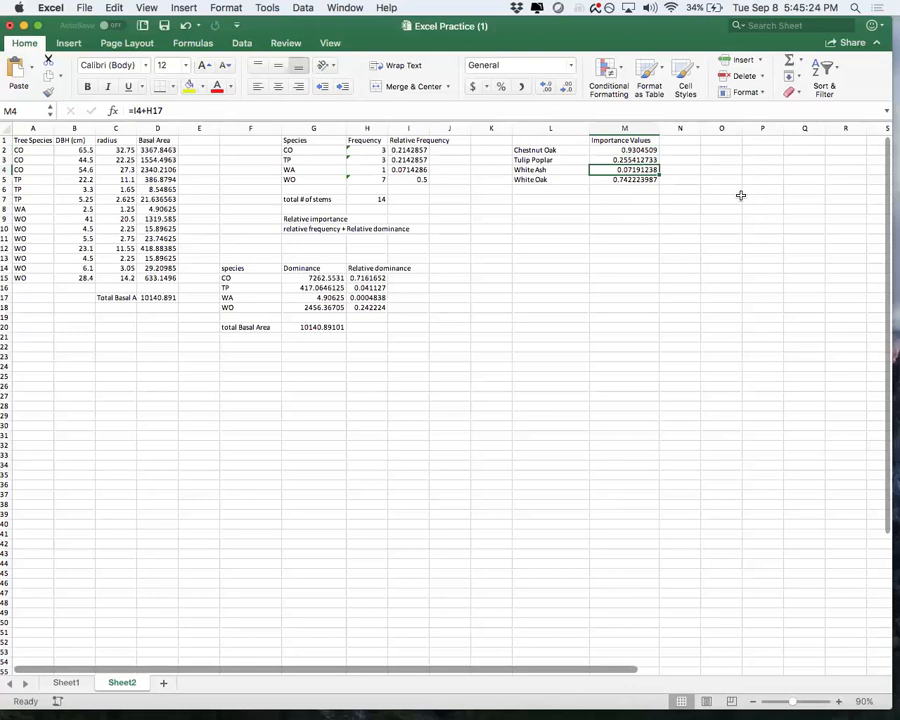
Step: Try entering =sum in M7 below the importance values, and clear the cell
left_click(615, 209)
left_click(611, 199)
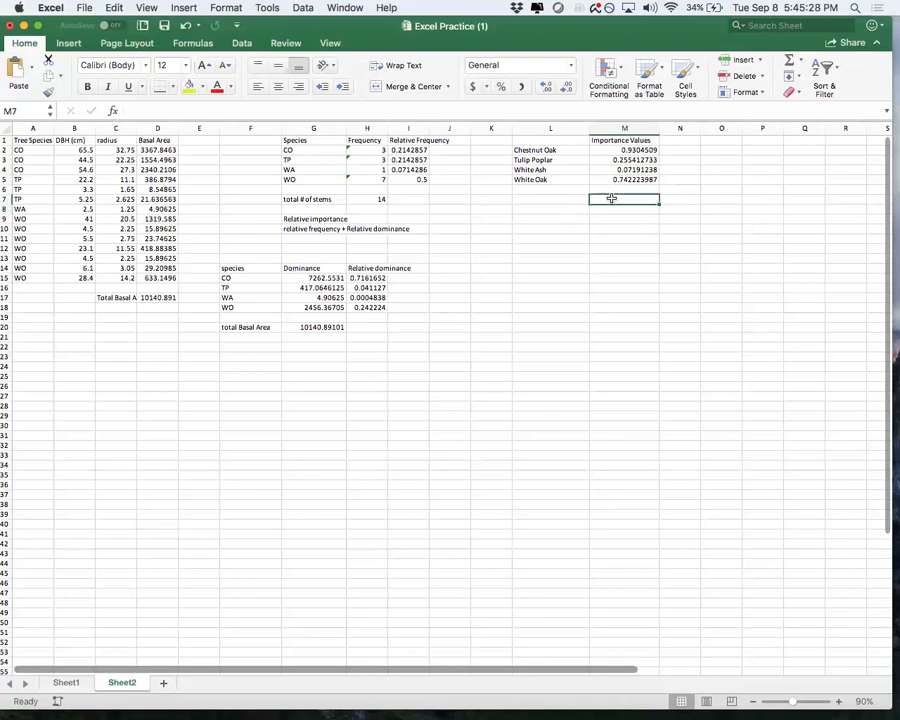
type("=")
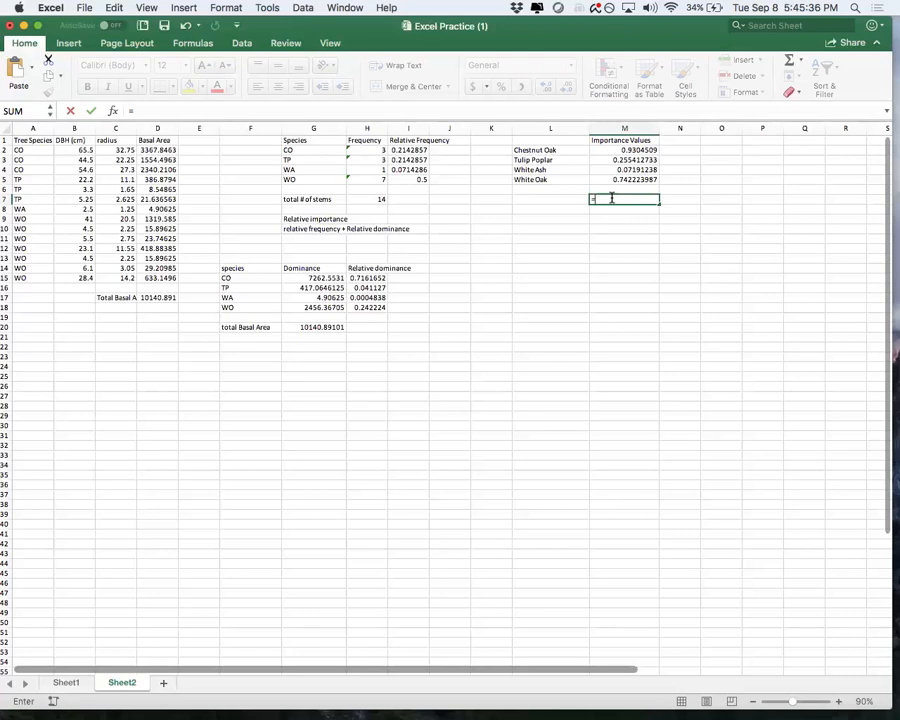
type("sum")
key("Return")
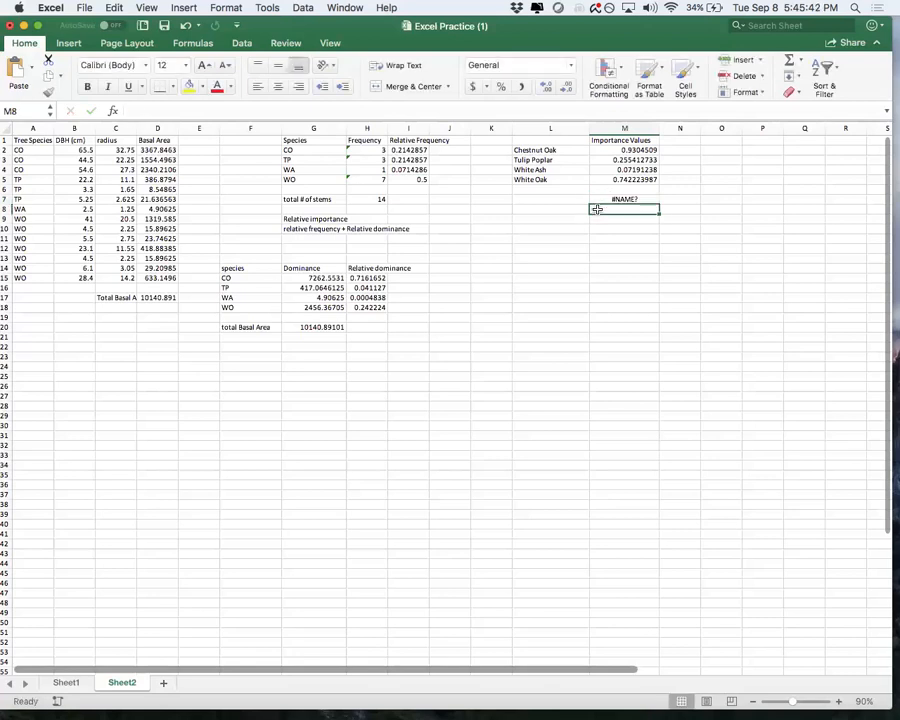
left_click(622, 200)
key("Delete")
Step: Try starting a =count formula in M7, and discard the entry so the cell is empty
type("=count")
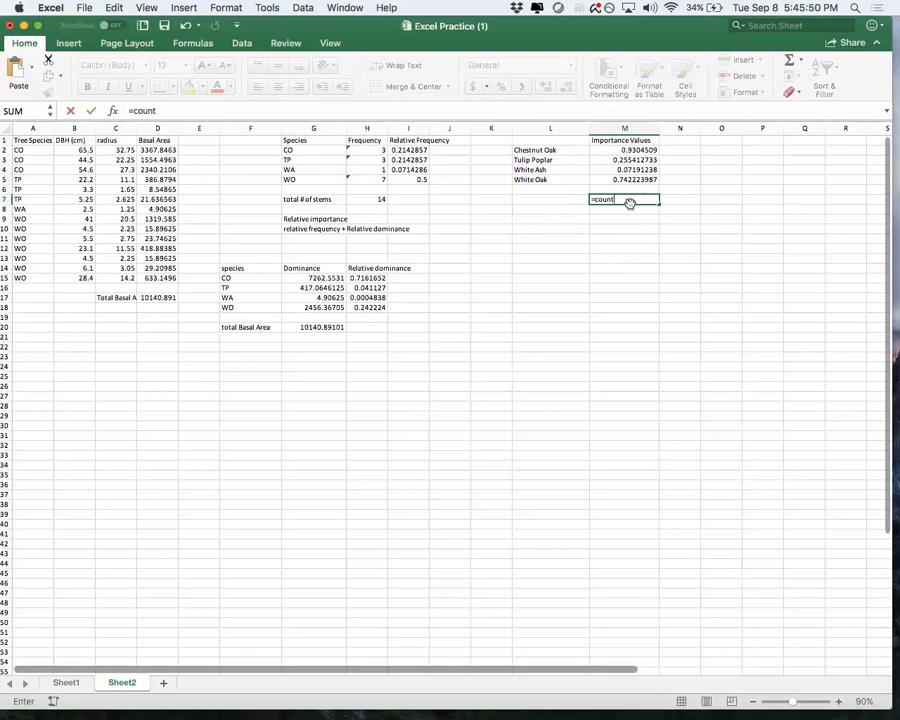
left_click_drag(628, 199, 556, 199)
key("BackSpace")
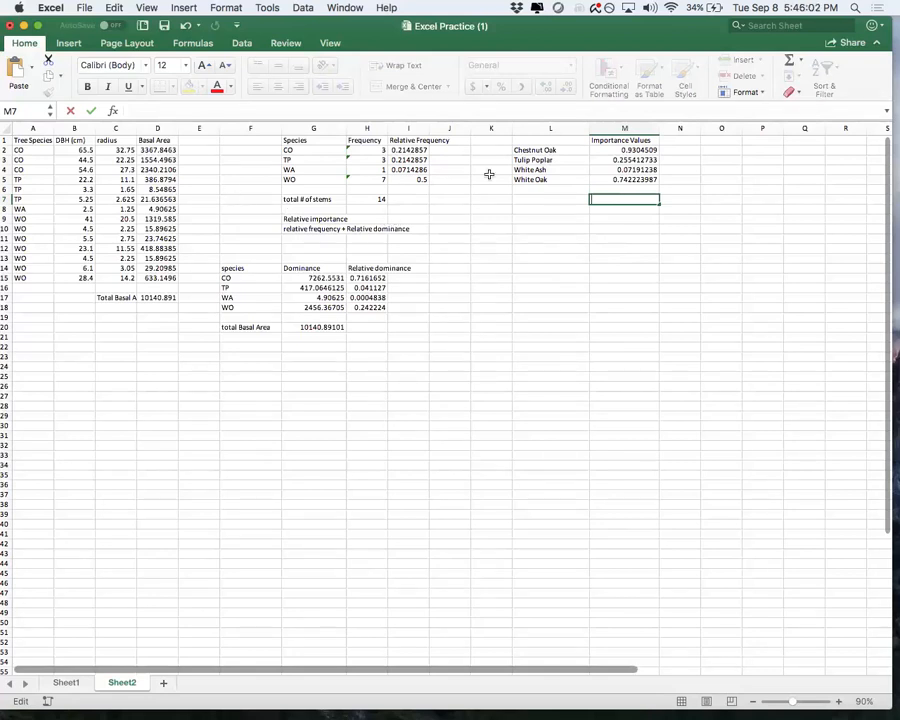
left_click(611, 190)
left_click(607, 200)
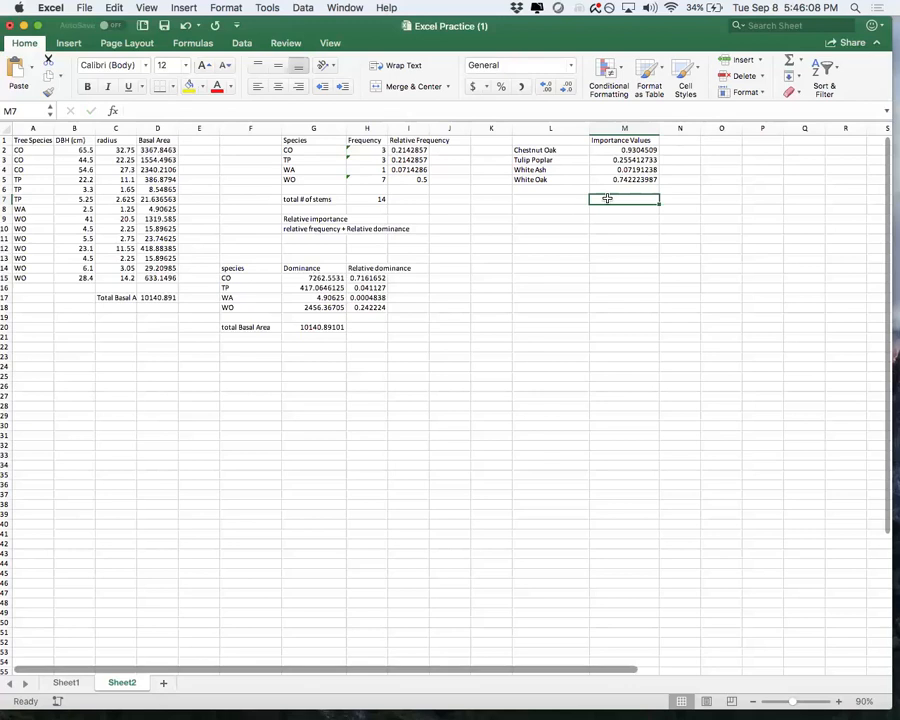